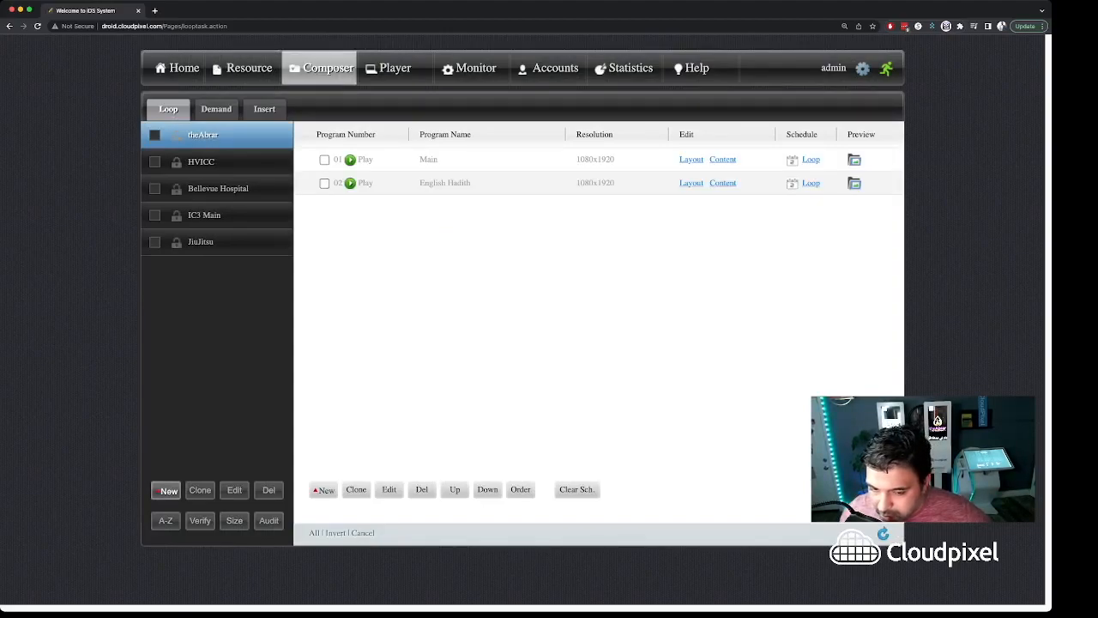
# Create a new loop campaign named Demo
pyautogui.click(168, 490)
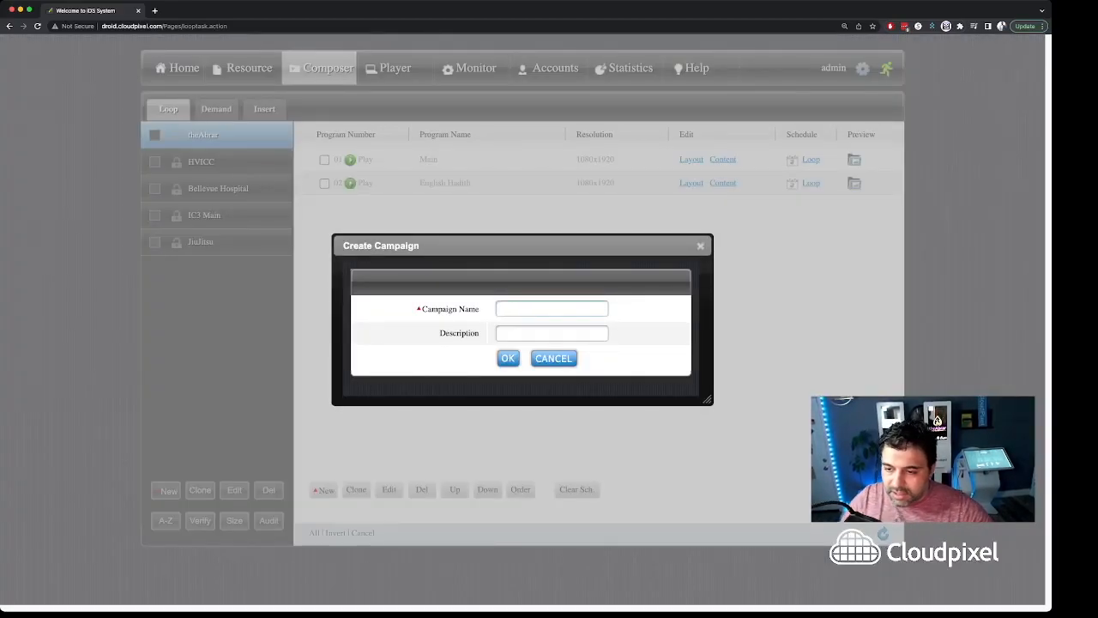
pyautogui.write('Demo')
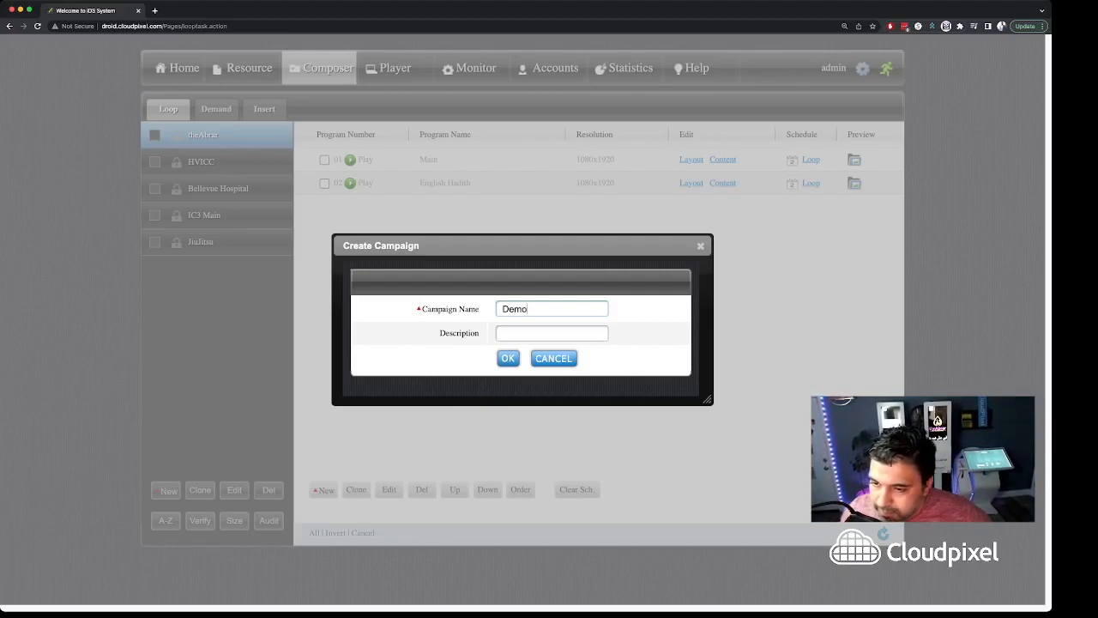
pyautogui.press('Return')
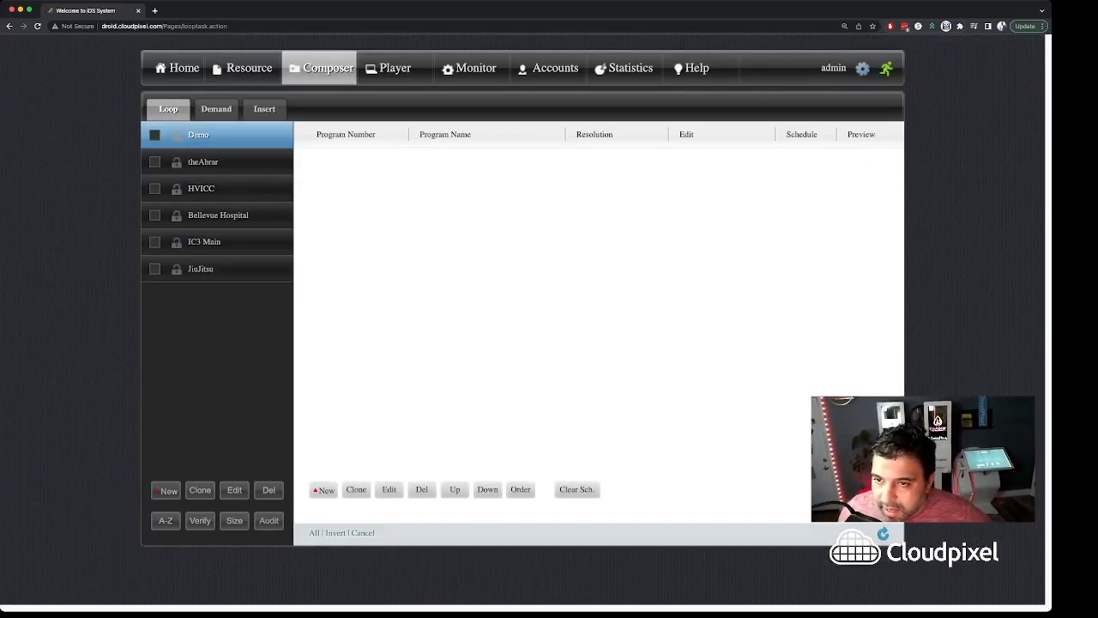
# Add a program named Main to the Demo campaign, with the Empty template and 1920x1080 resolution
pyautogui.click(323, 490)
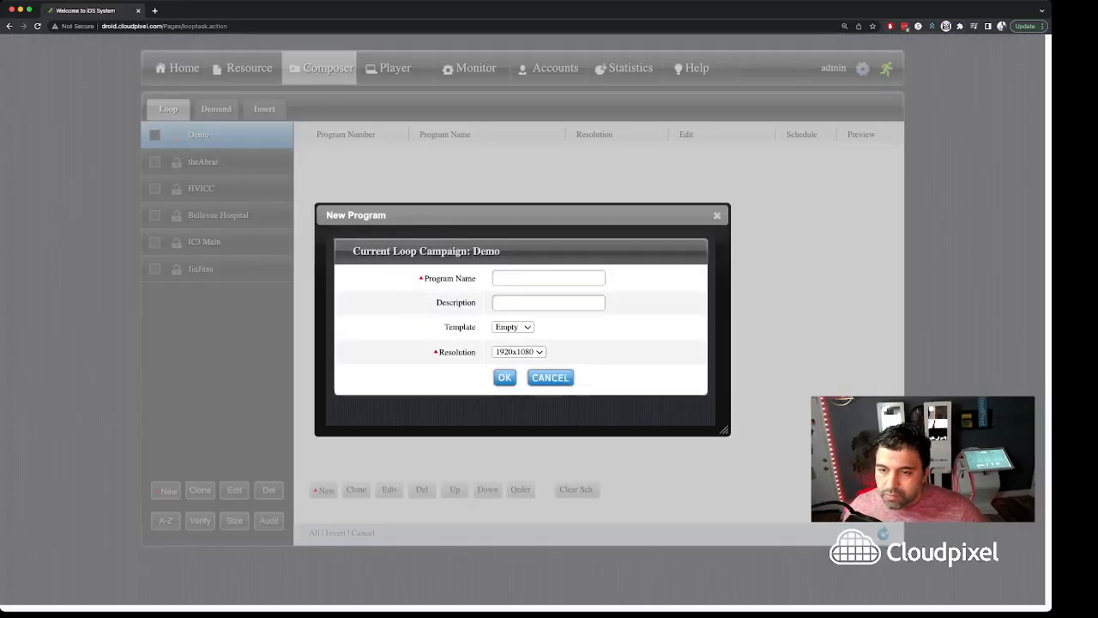
pyautogui.write('Main I')
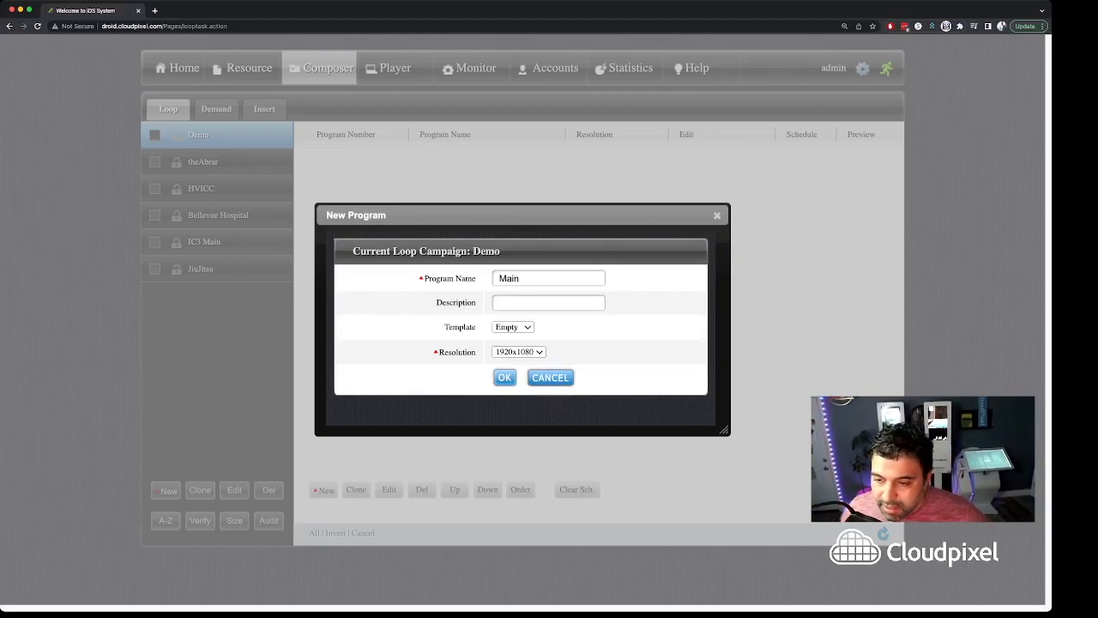
pyautogui.click(504, 378)
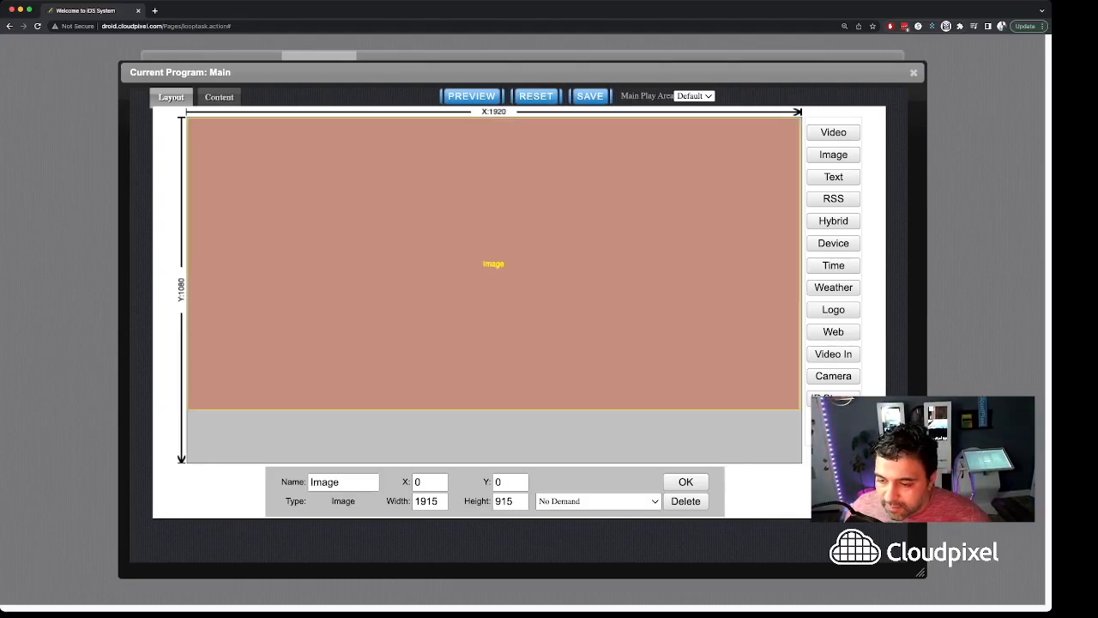
# Stretch the image area to the full 1920x1080 canvas and add a full-width text area about 81 px high along its bottom edge
pyautogui.moveTo(801, 410); pyautogui.dragTo(802, 462)
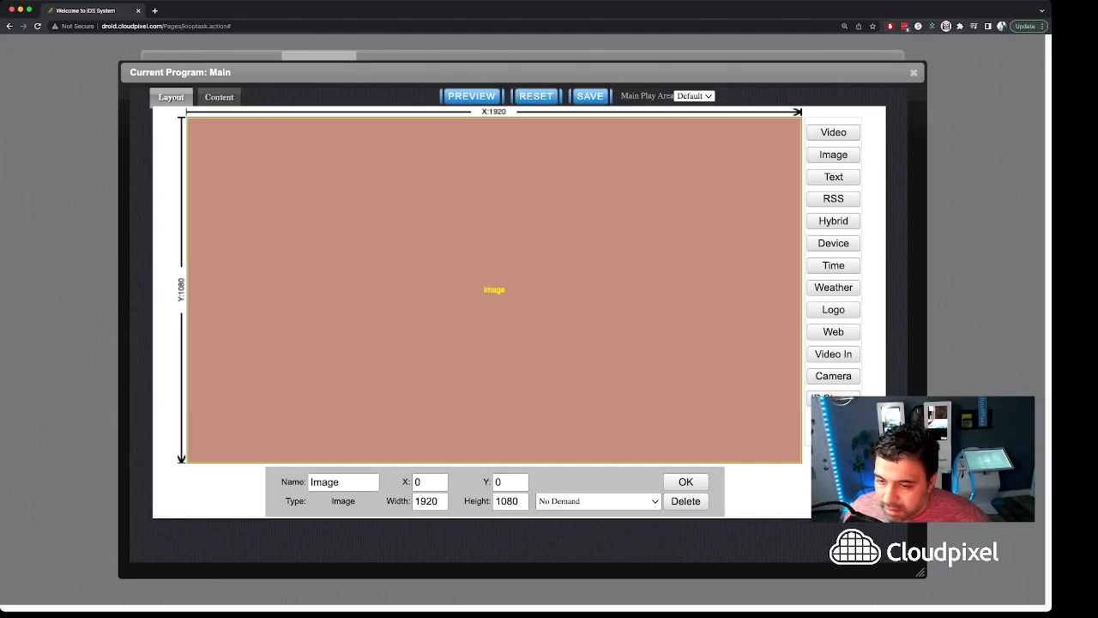
pyautogui.moveTo(196, 404); pyautogui.dragTo(801, 430)
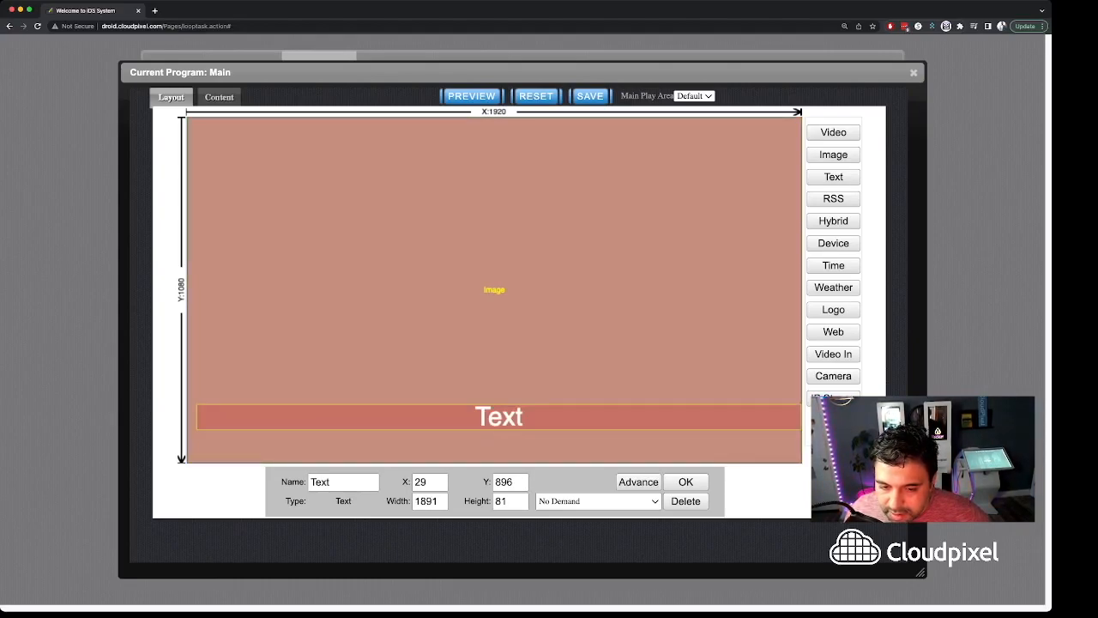
pyautogui.moveTo(197, 417); pyautogui.dragTo(187, 417)
pyautogui.moveTo(494, 417); pyautogui.dragTo(494, 450)
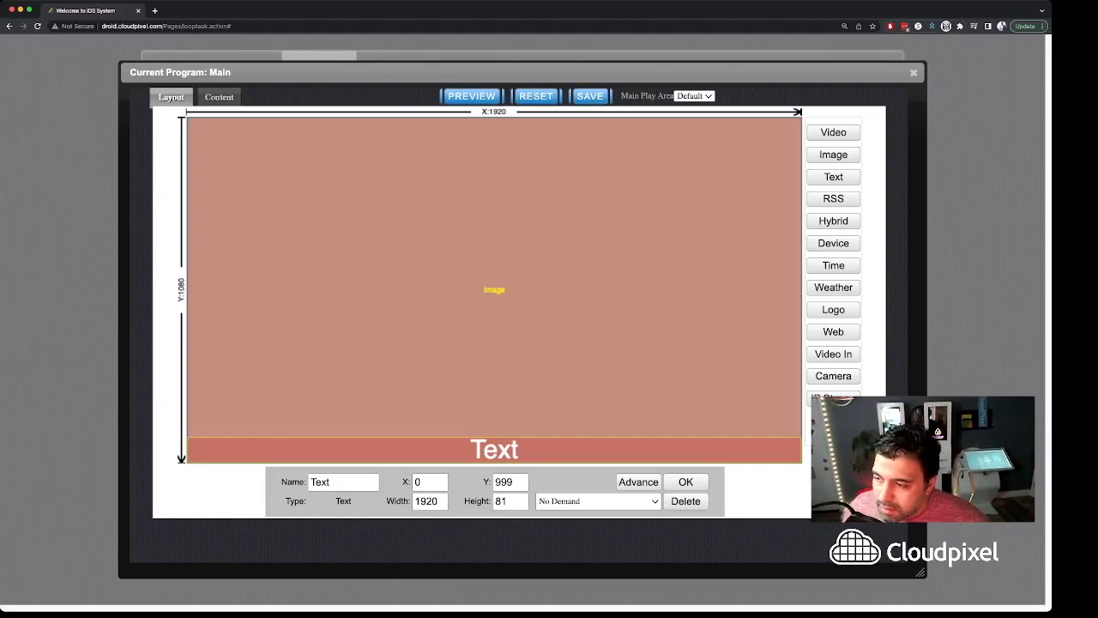
# Add a logo area near the canvas's upper-left corner at about X 29, Y 50, and save the layout
pyautogui.click(833, 309)
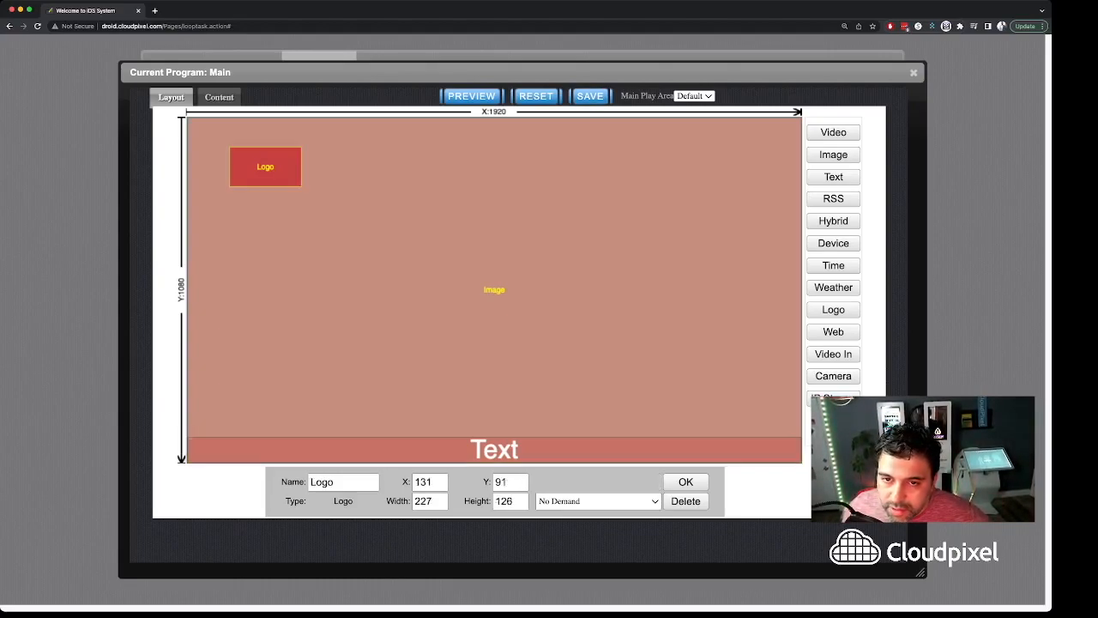
pyautogui.moveTo(265, 167); pyautogui.dragTo(233, 153)
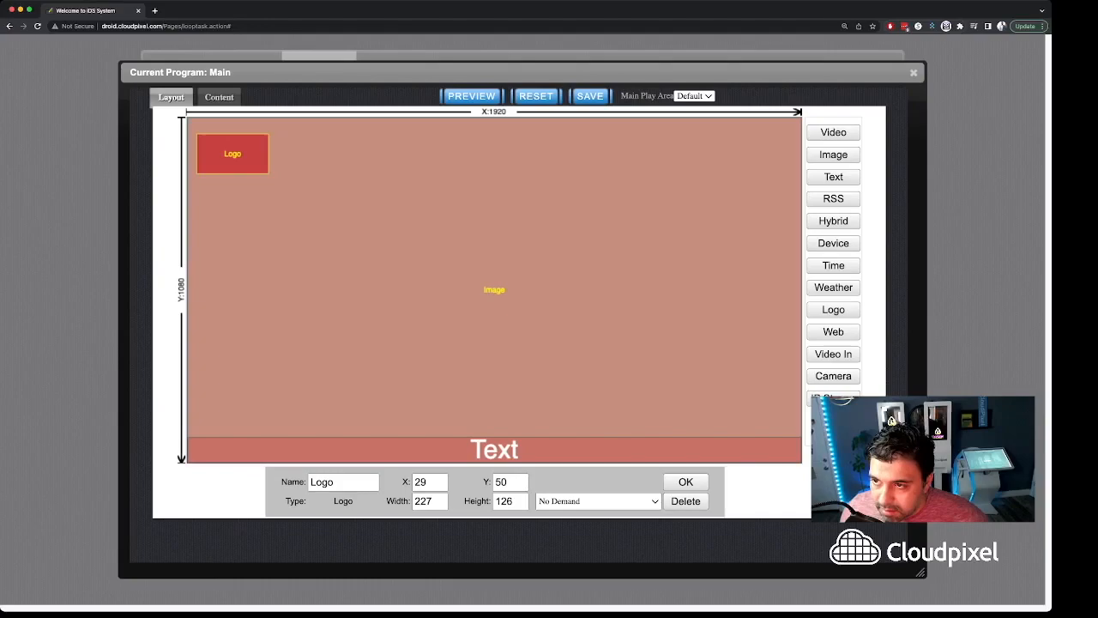
pyautogui.click(590, 95)
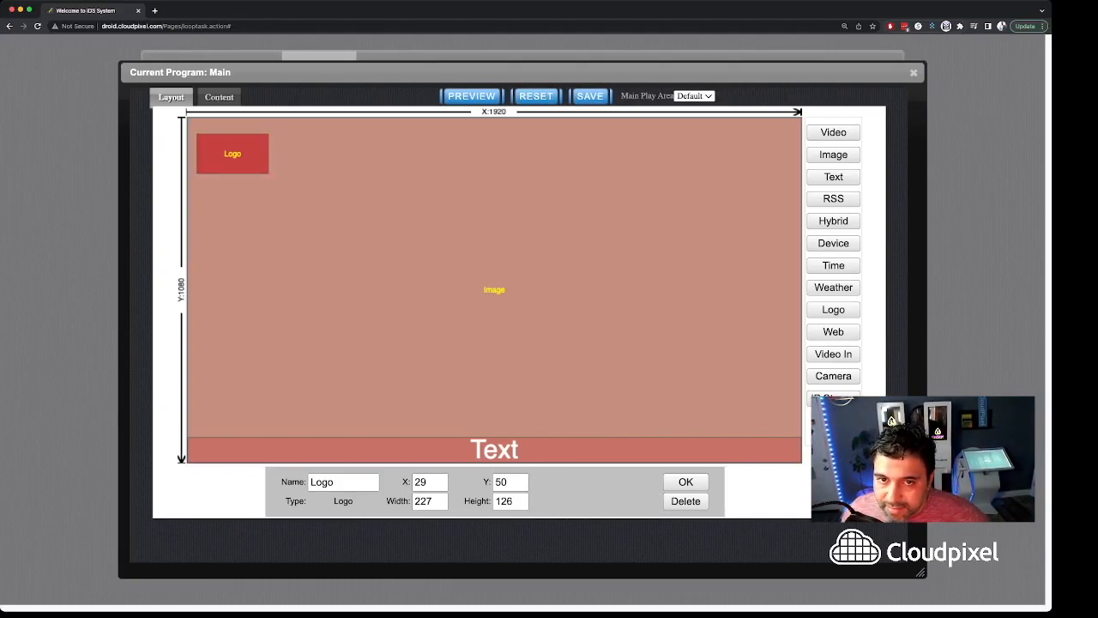
# Add 4.png from the Demo > Images folder to the logo area's playlist
pyautogui.click(219, 97)
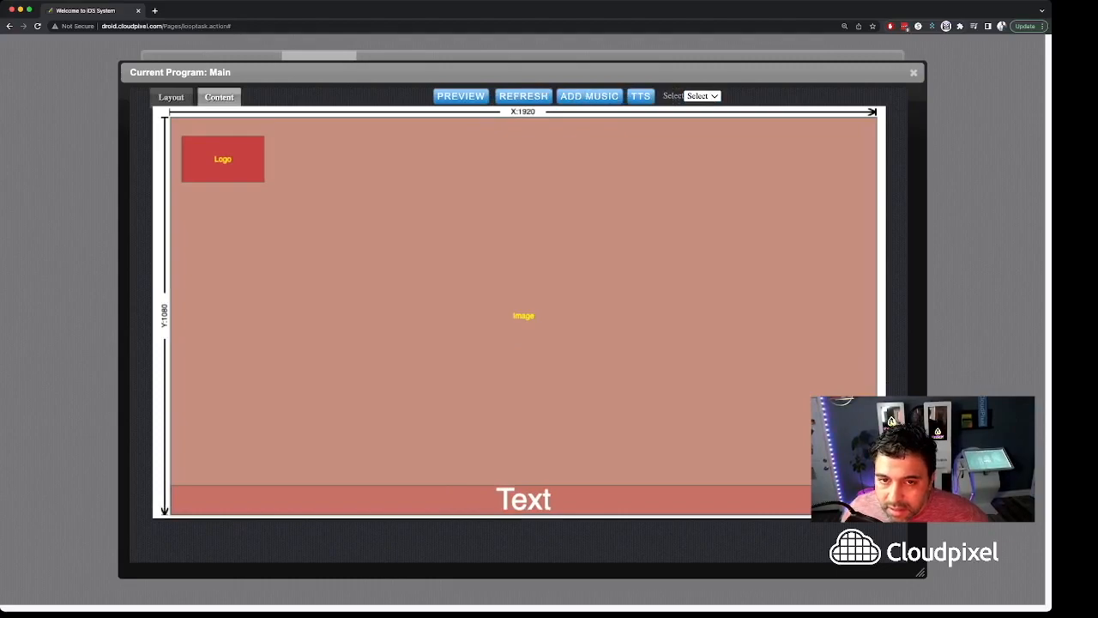
pyautogui.click(523, 316)
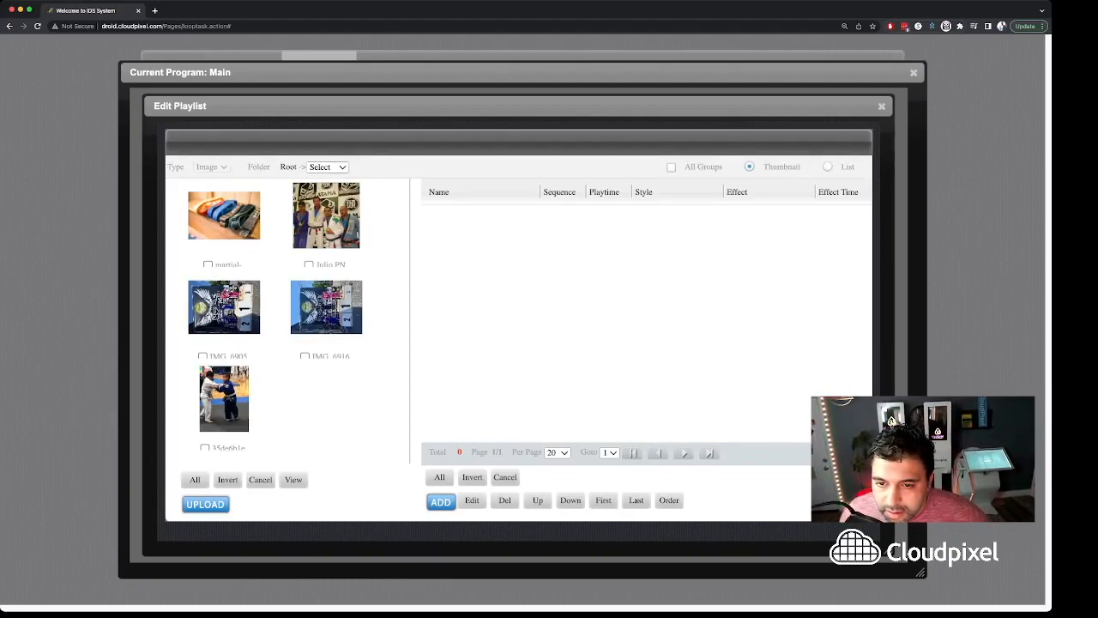
pyautogui.click(326, 181)
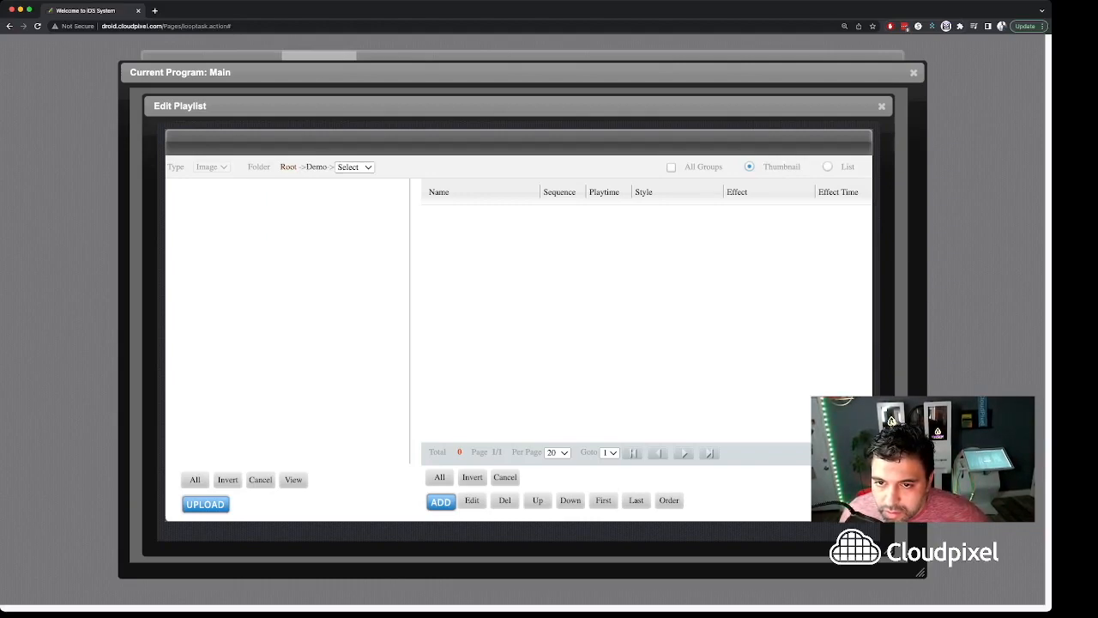
pyautogui.click(353, 181)
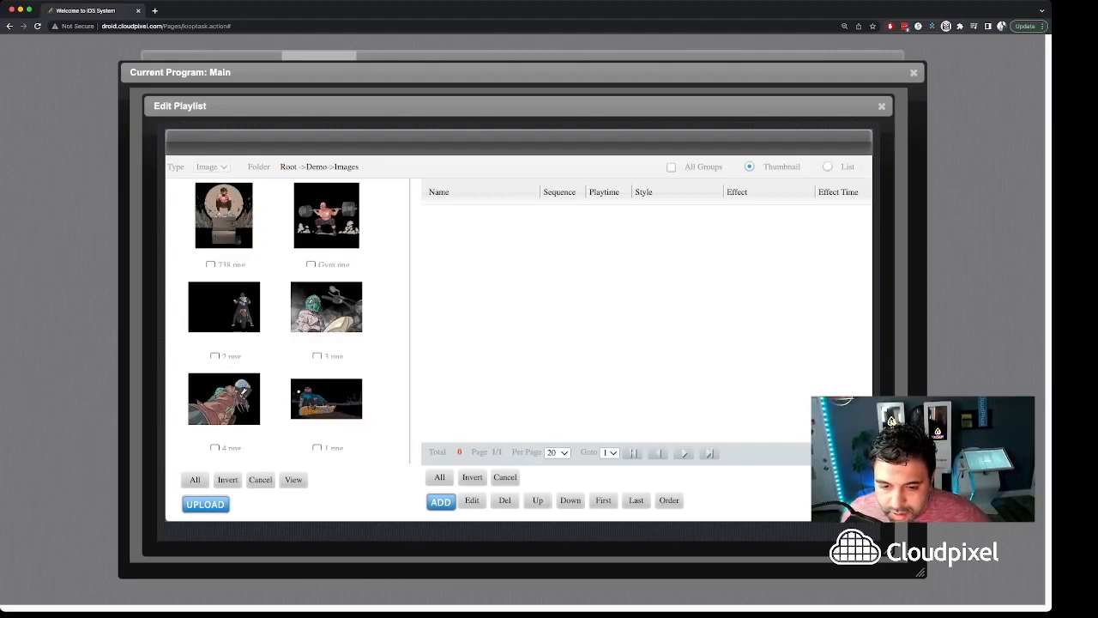
pyautogui.click(215, 447)
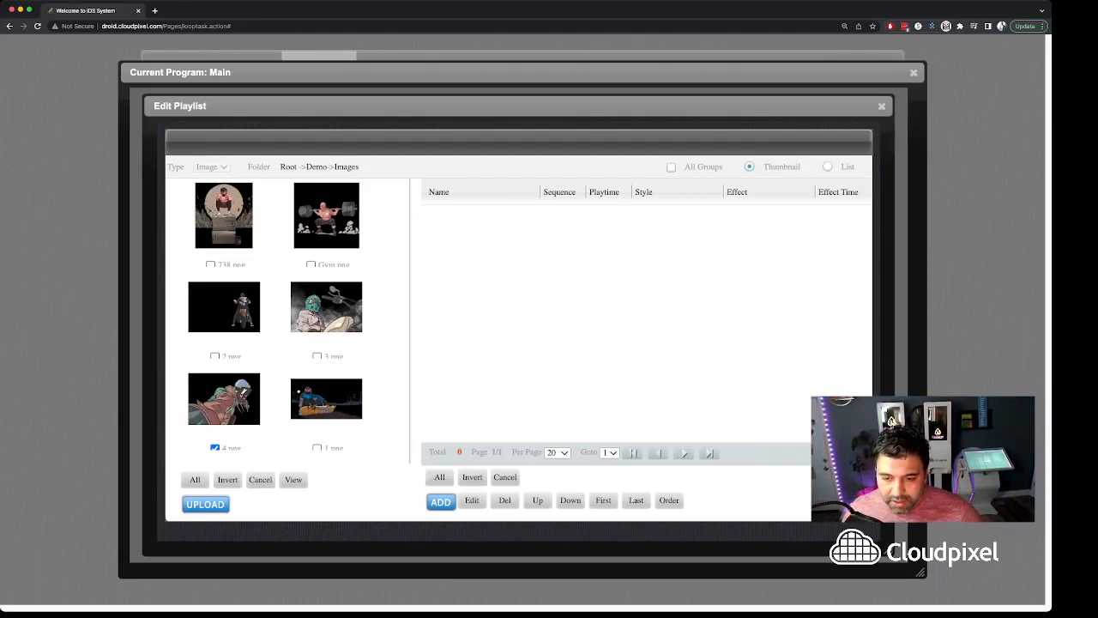
pyautogui.click(440, 501)
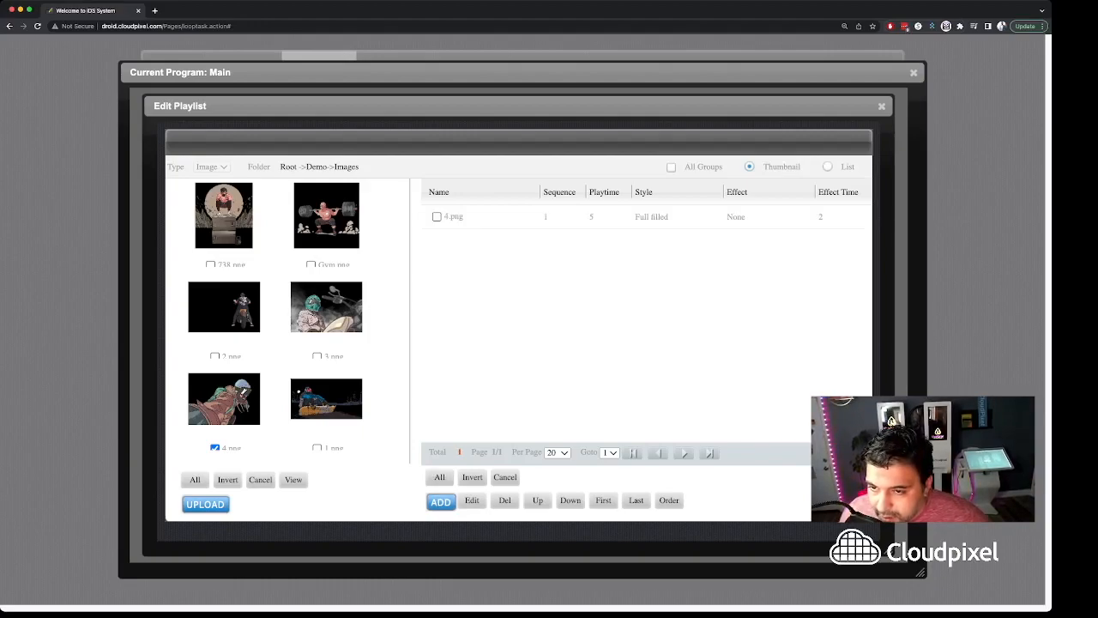
# Set 4.png in the logo playlist to Auto Scale style with a 60-second playtime, and close the playlist
pyautogui.click(436, 217)
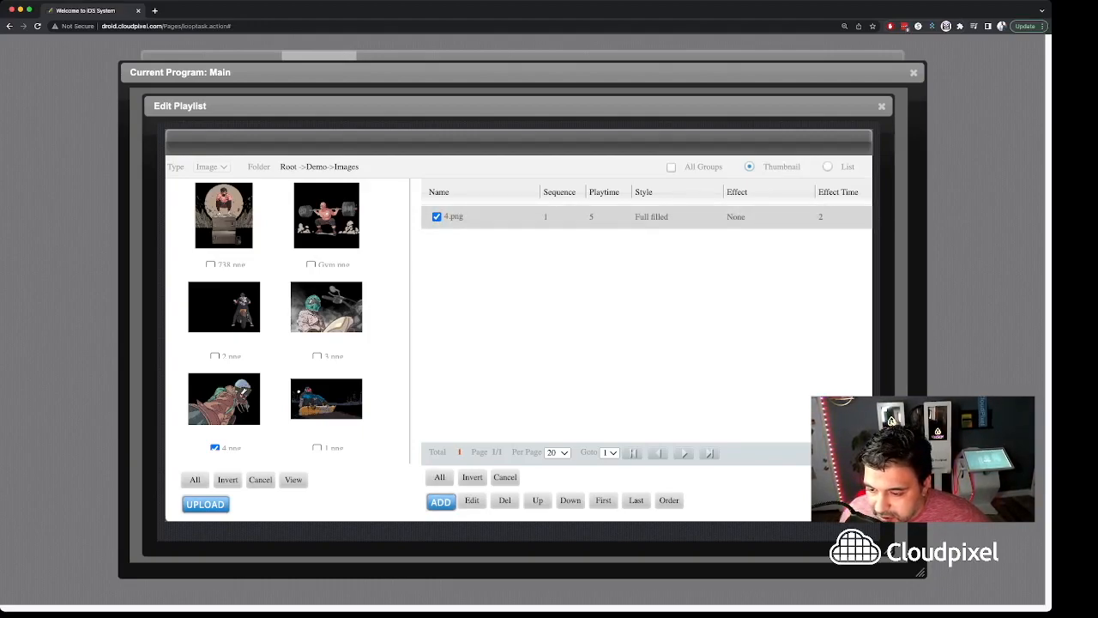
pyautogui.click(471, 501)
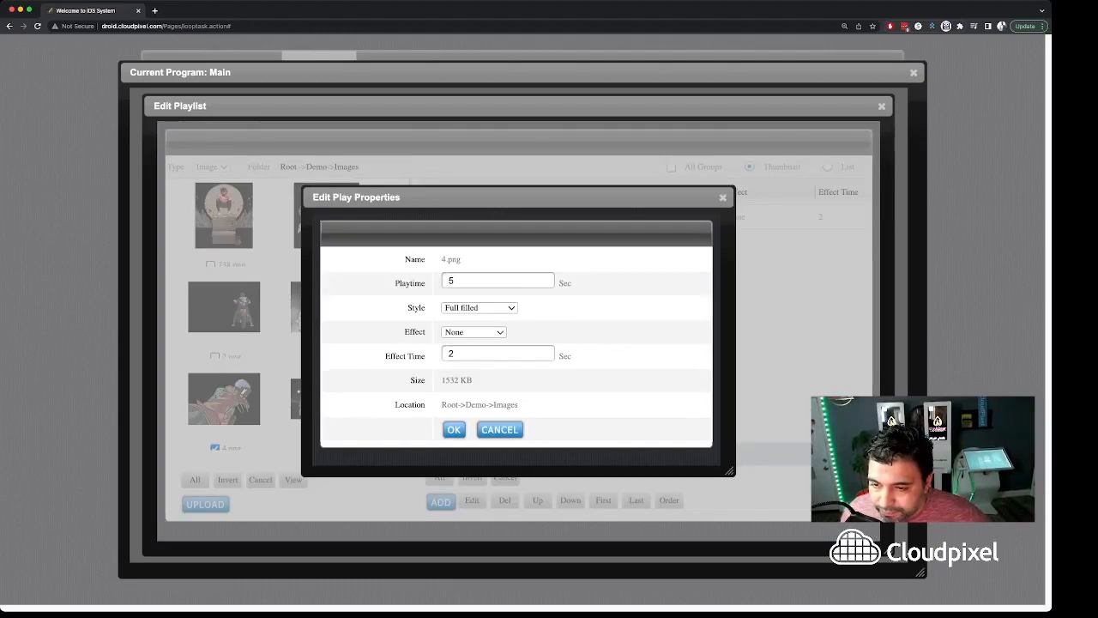
pyautogui.click(479, 308)
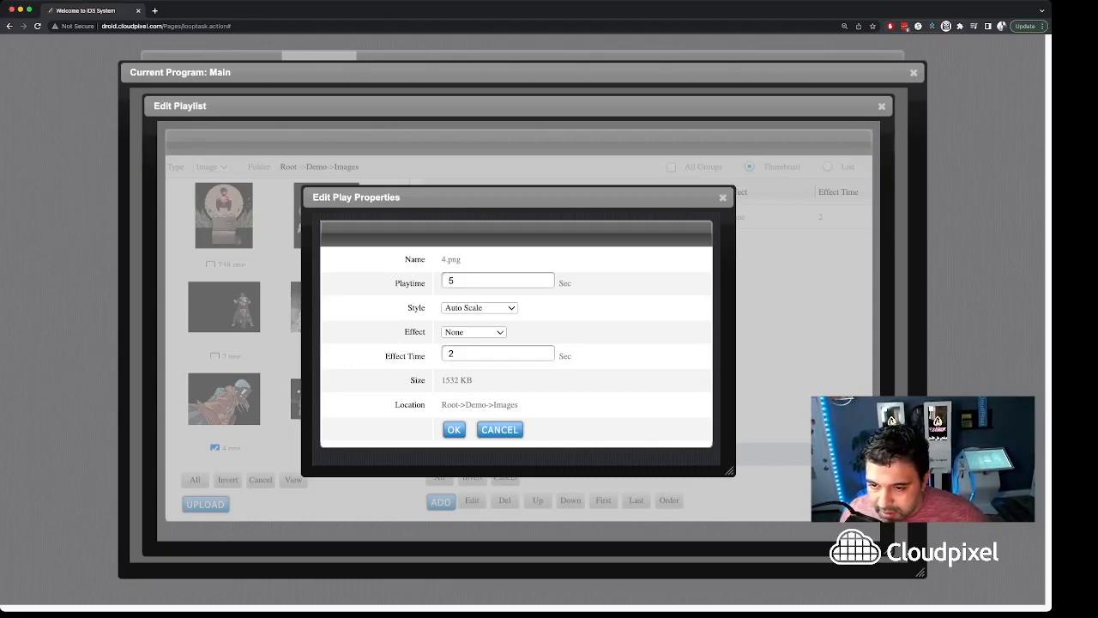
pyautogui.click(451, 282)
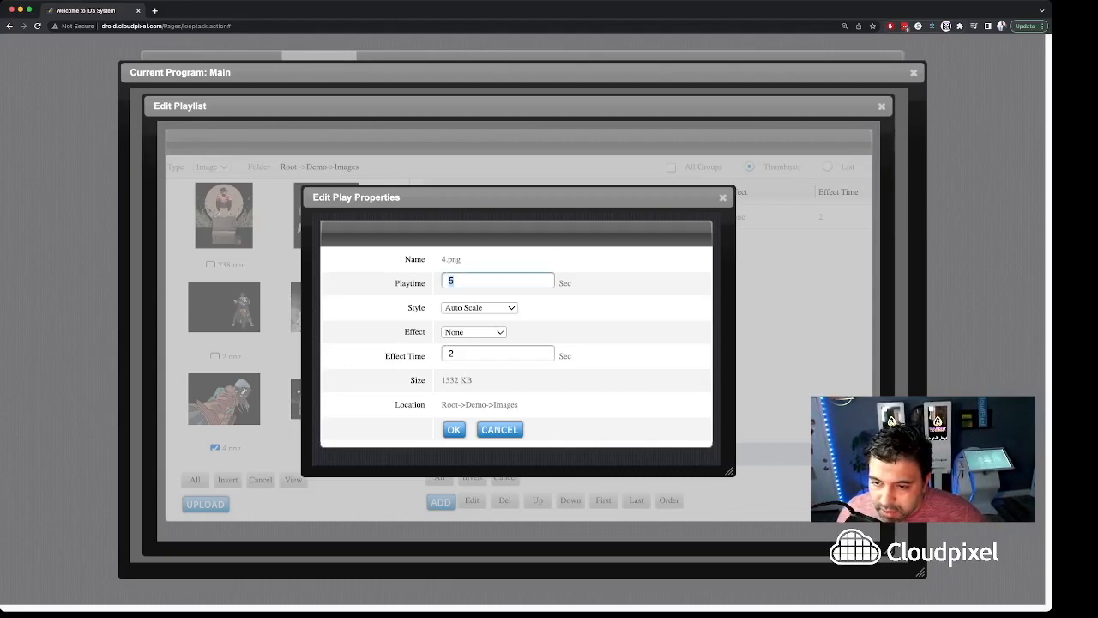
pyautogui.write('60')
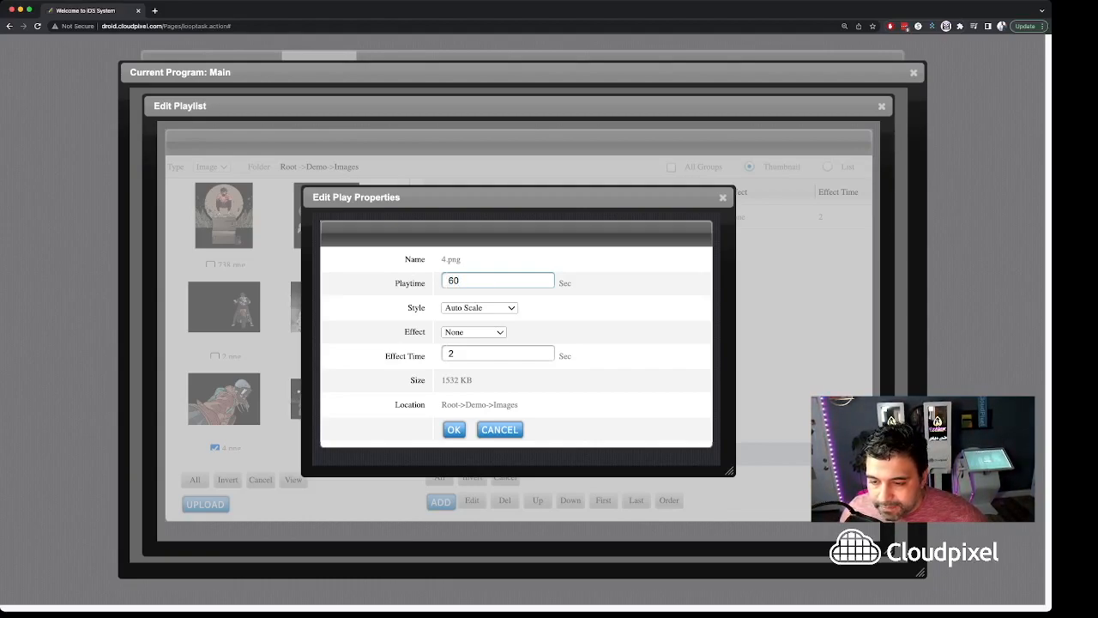
pyautogui.click(453, 429)
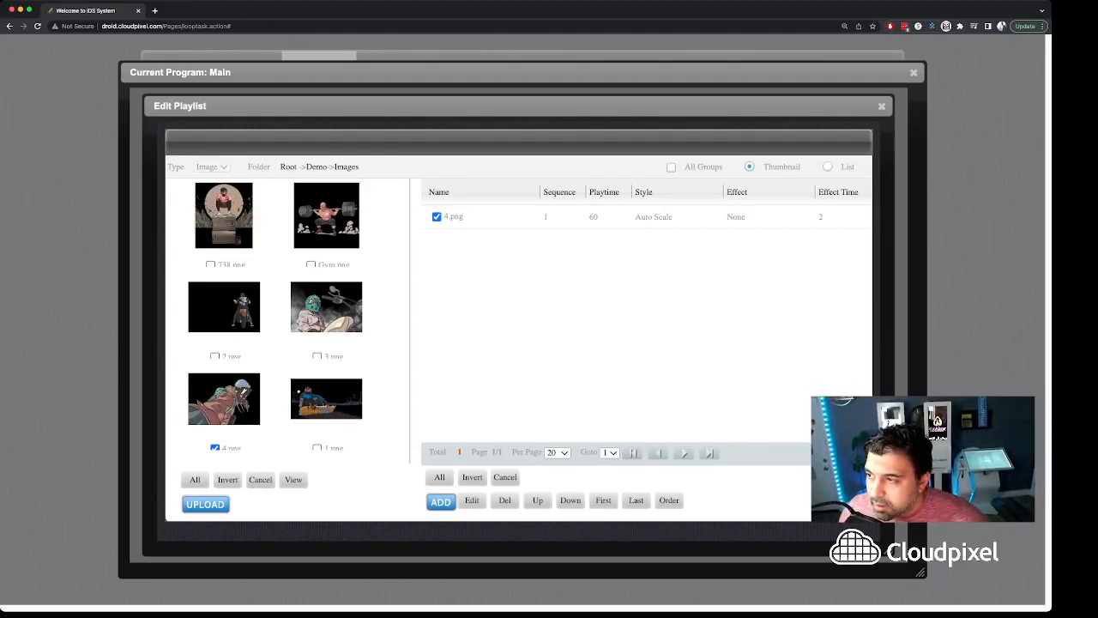
pyautogui.click(881, 106)
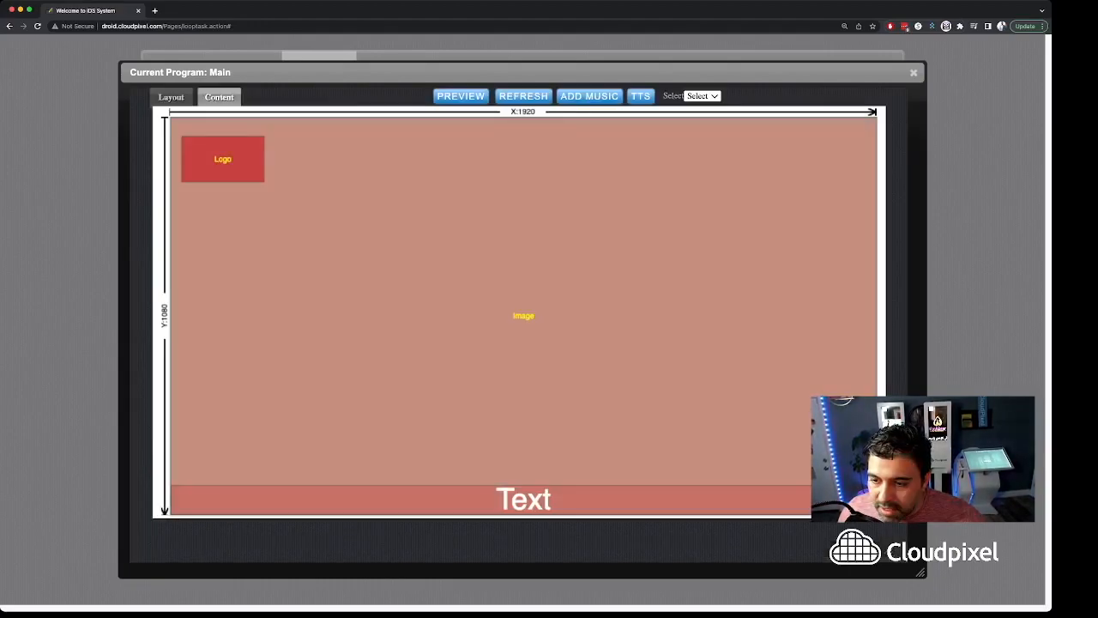
# Add all images from the Demo > Images folder to the main image area's playlist
pyautogui.click(523, 315)
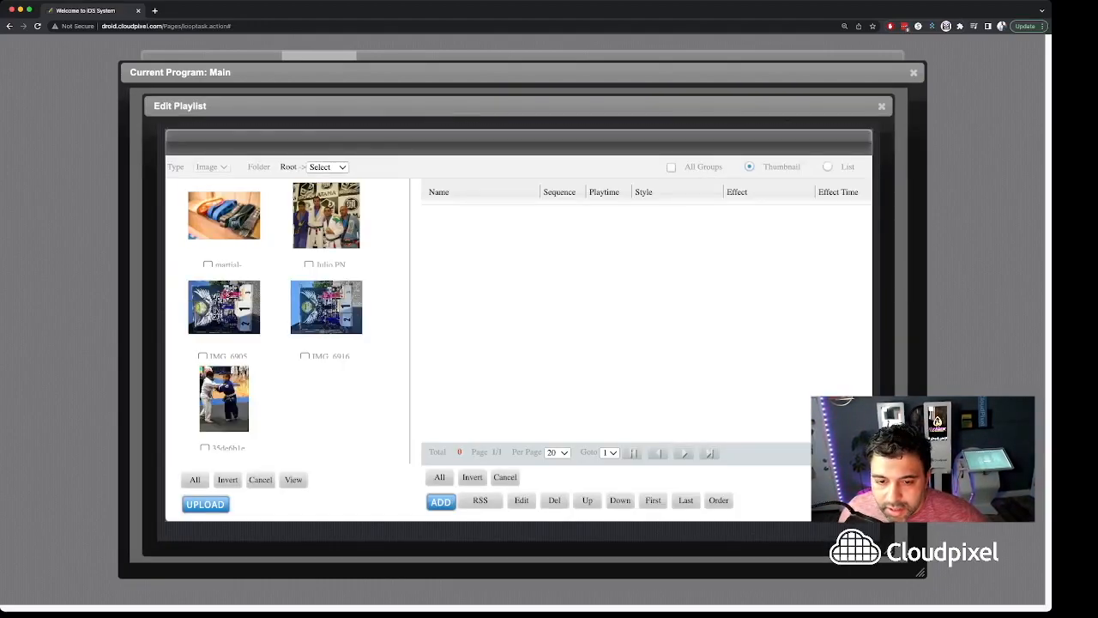
pyautogui.click(326, 177)
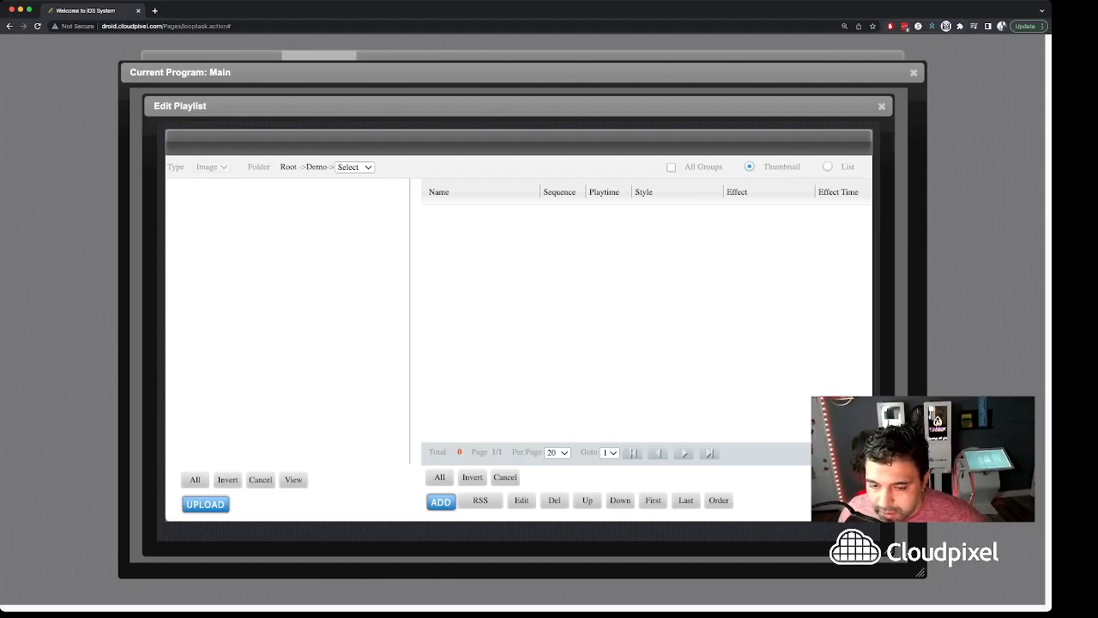
pyautogui.click(350, 177)
pyautogui.click(195, 480)
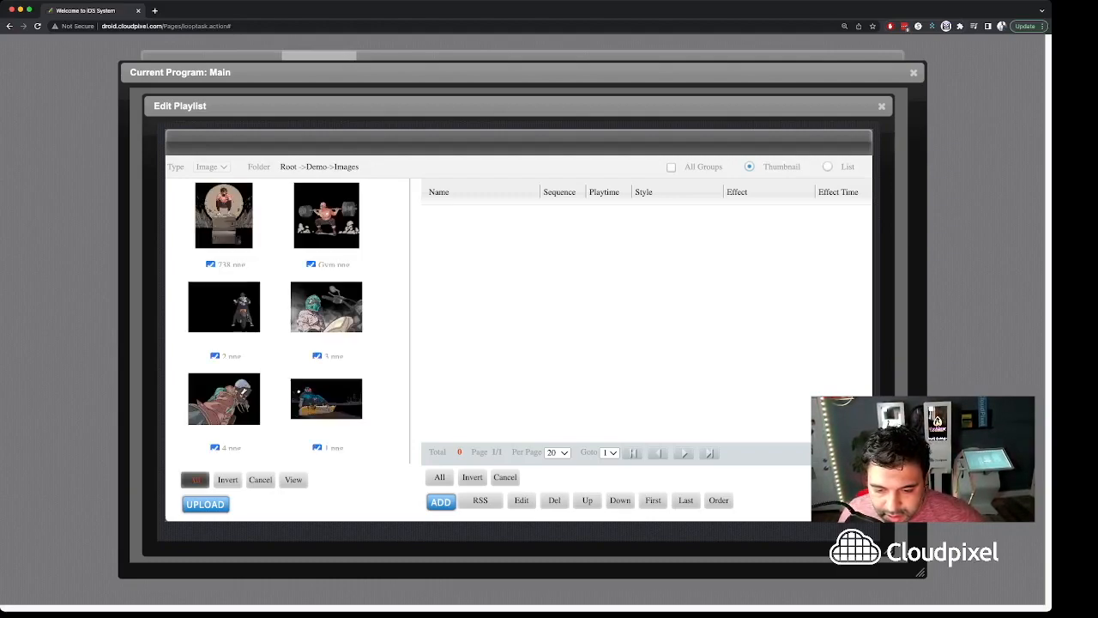
pyautogui.click(440, 502)
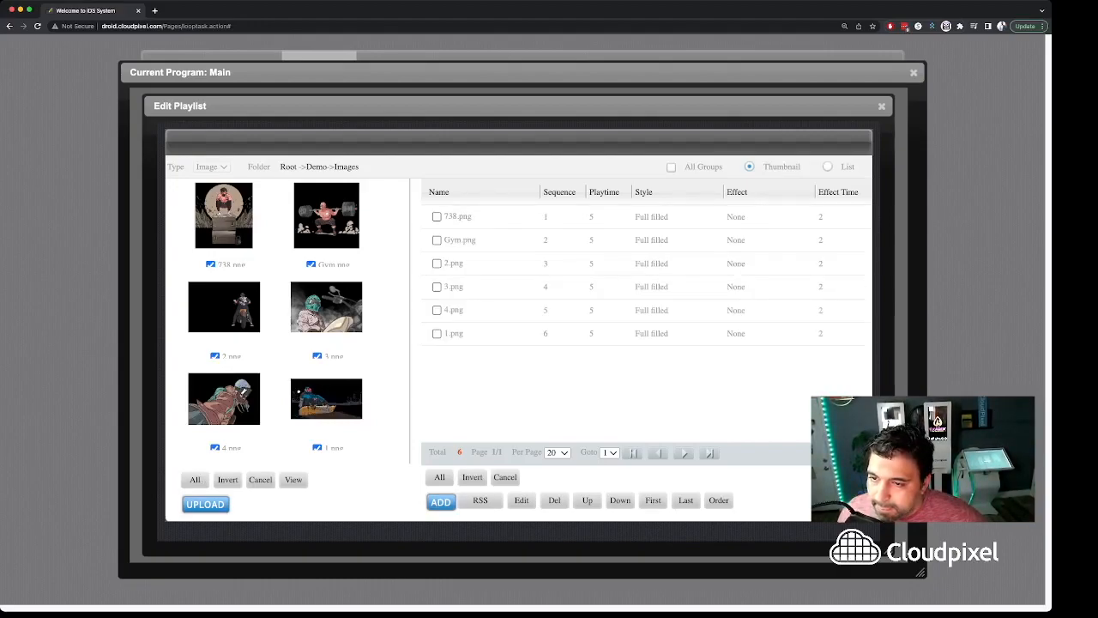
# Set all images in the playlist to a 30-second playtime, Auto Scale style and Random effect
pyautogui.click(440, 477)
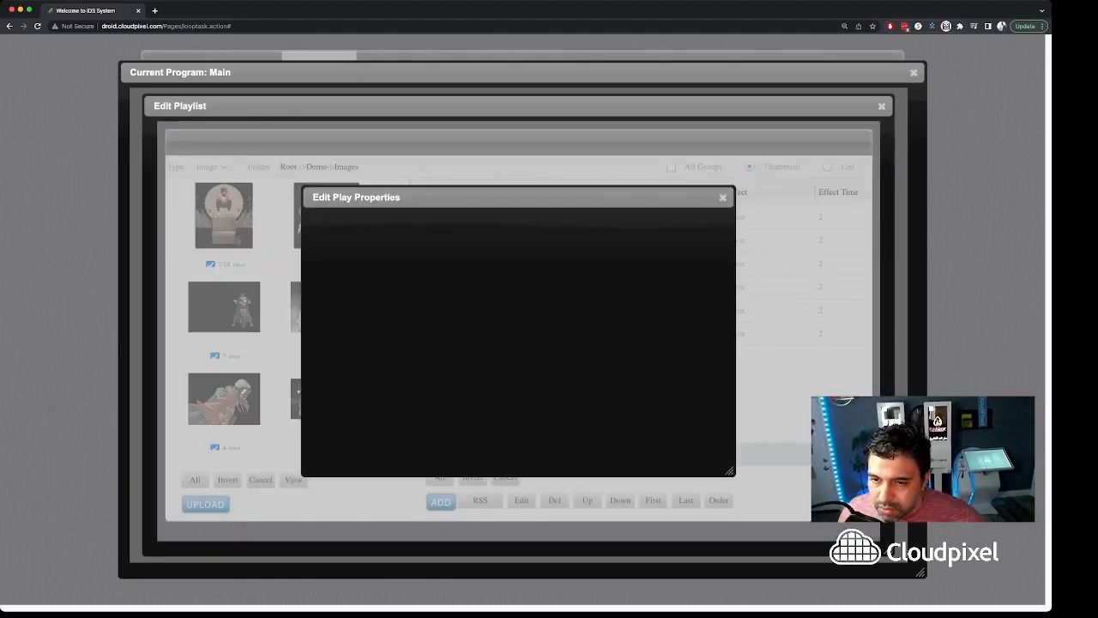
pyautogui.doubleClick(451, 281)
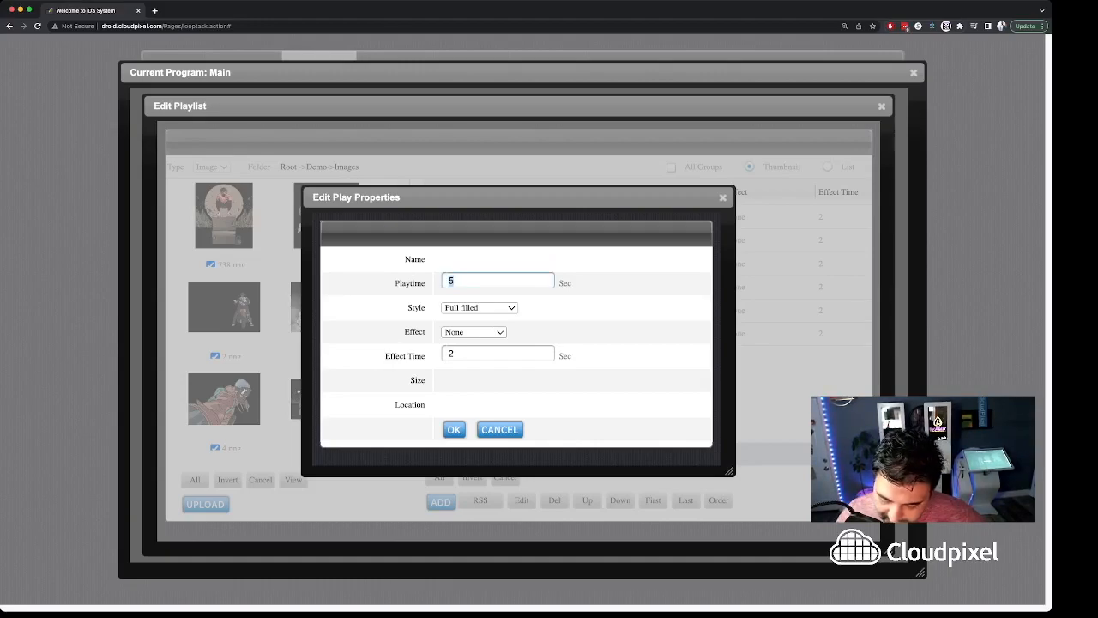
pyautogui.write('30')
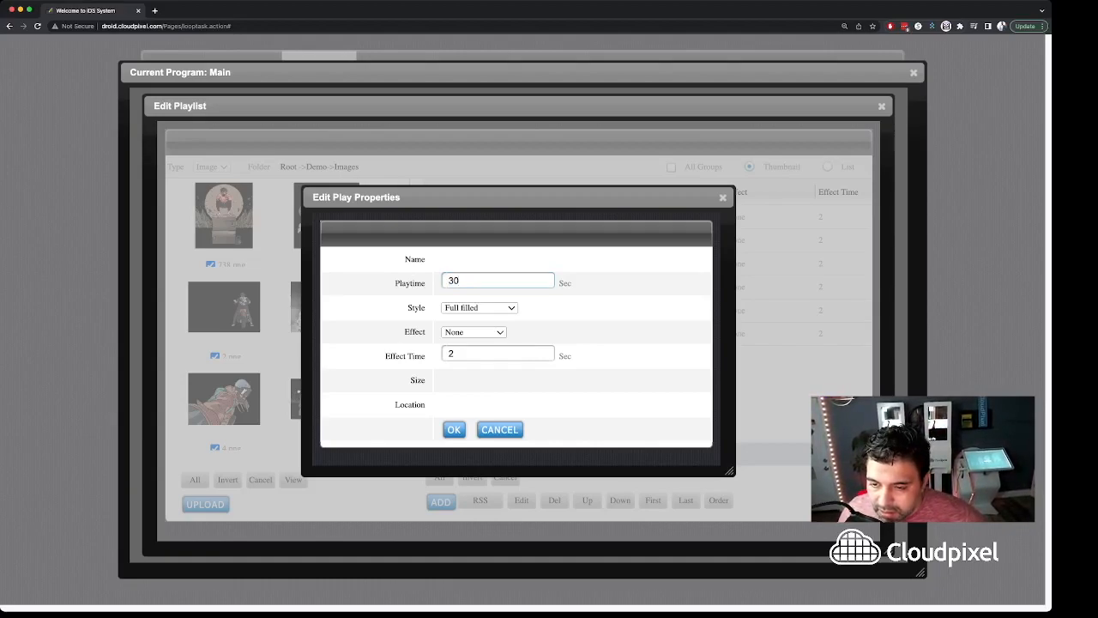
pyautogui.click(477, 318)
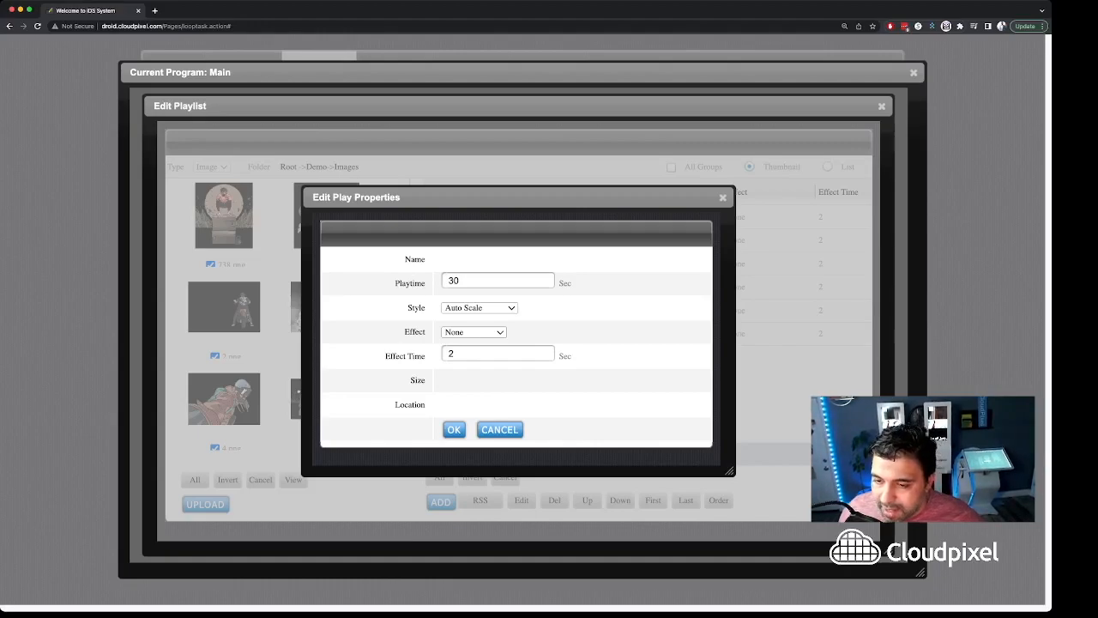
pyautogui.click(472, 333)
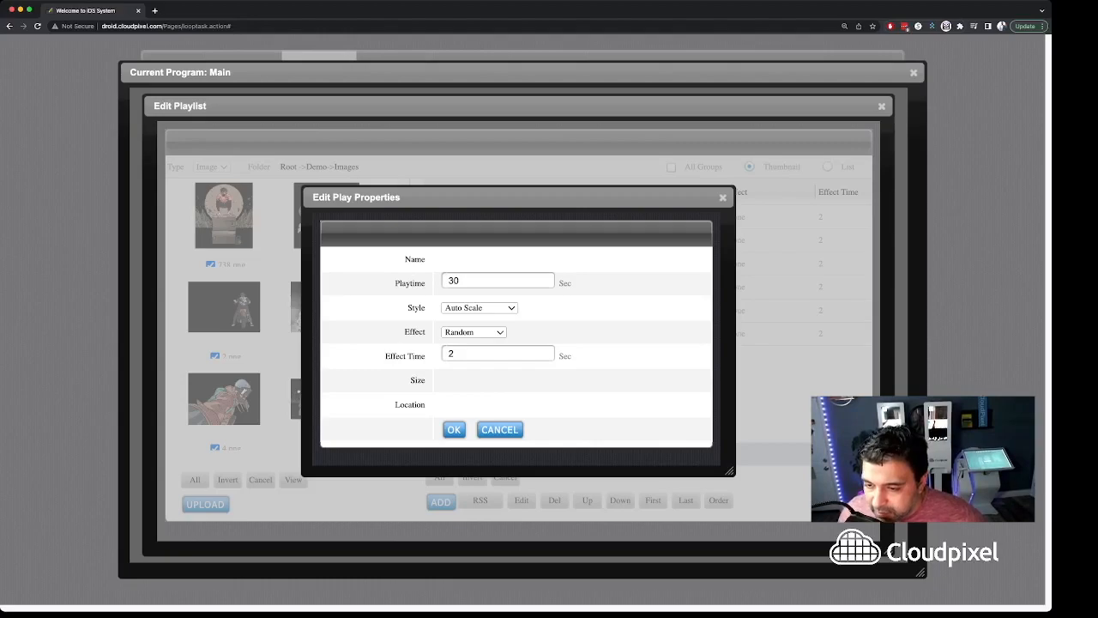
pyautogui.click(454, 429)
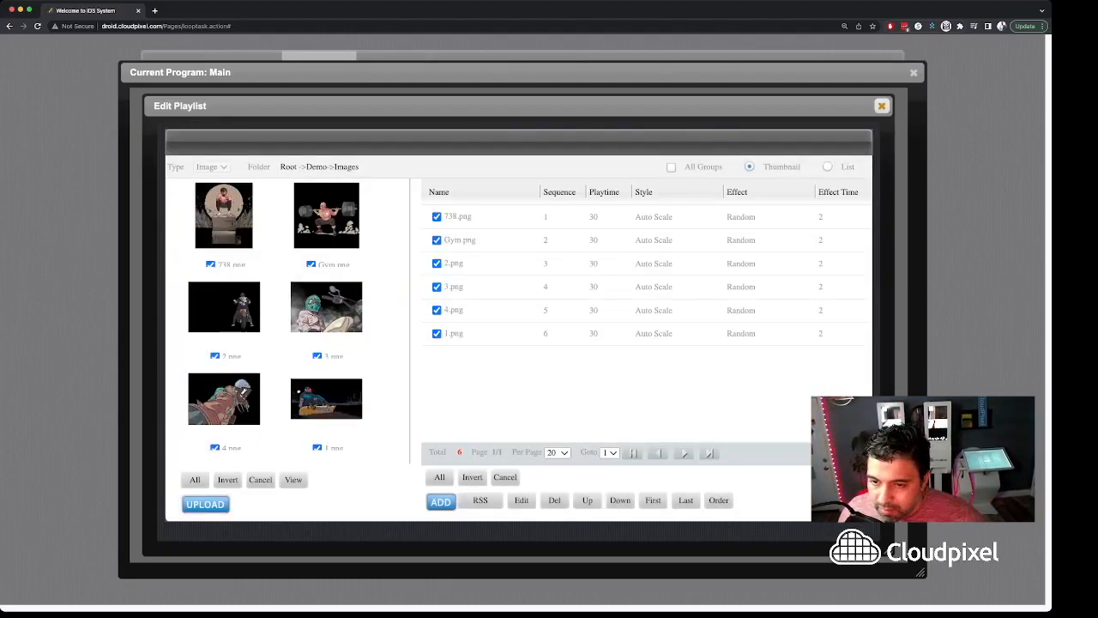
# Add a message to the text area's playlist beginning "Welcome to our Hospital. Please register at the front desk." and pointing visitors to the wayfinding kiosks
pyautogui.click(881, 105)
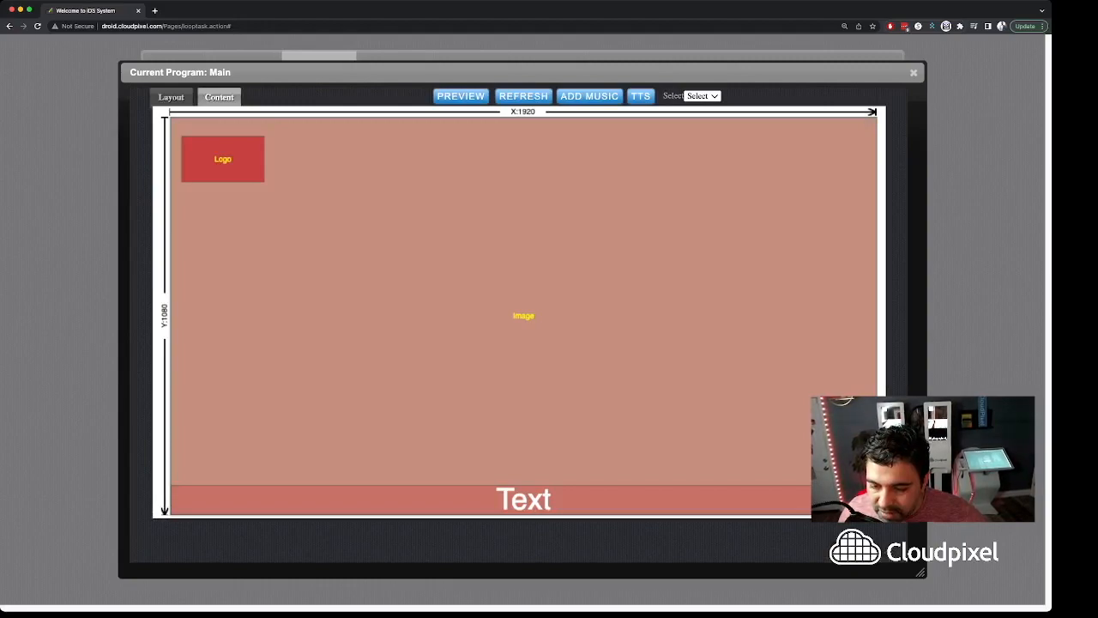
pyautogui.click(523, 499)
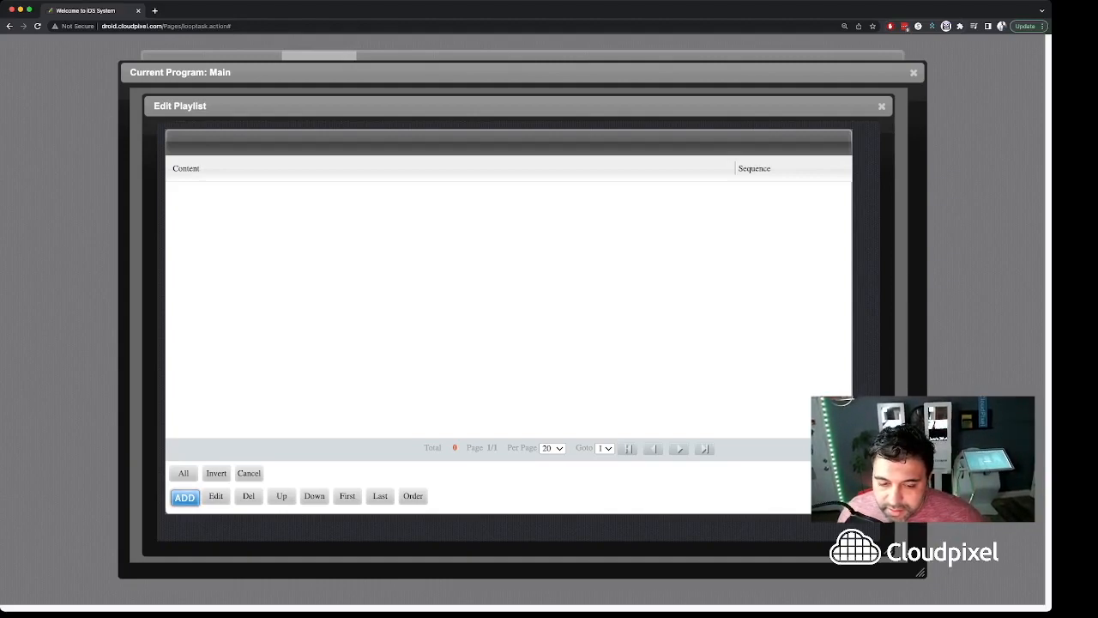
pyautogui.click(185, 498)
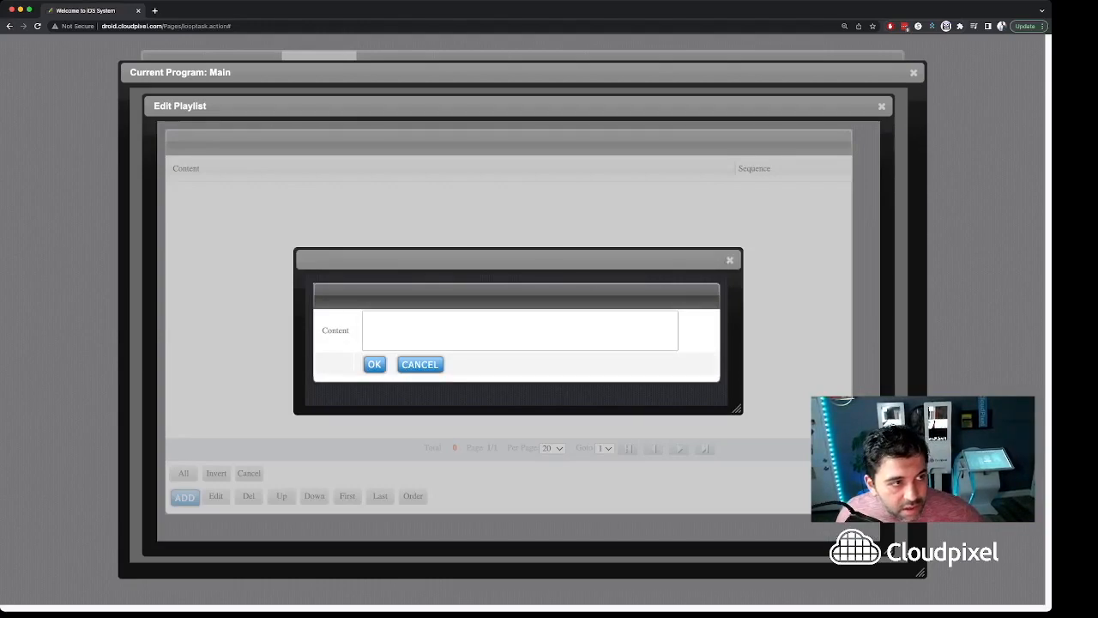
pyautogui.press('super+v')
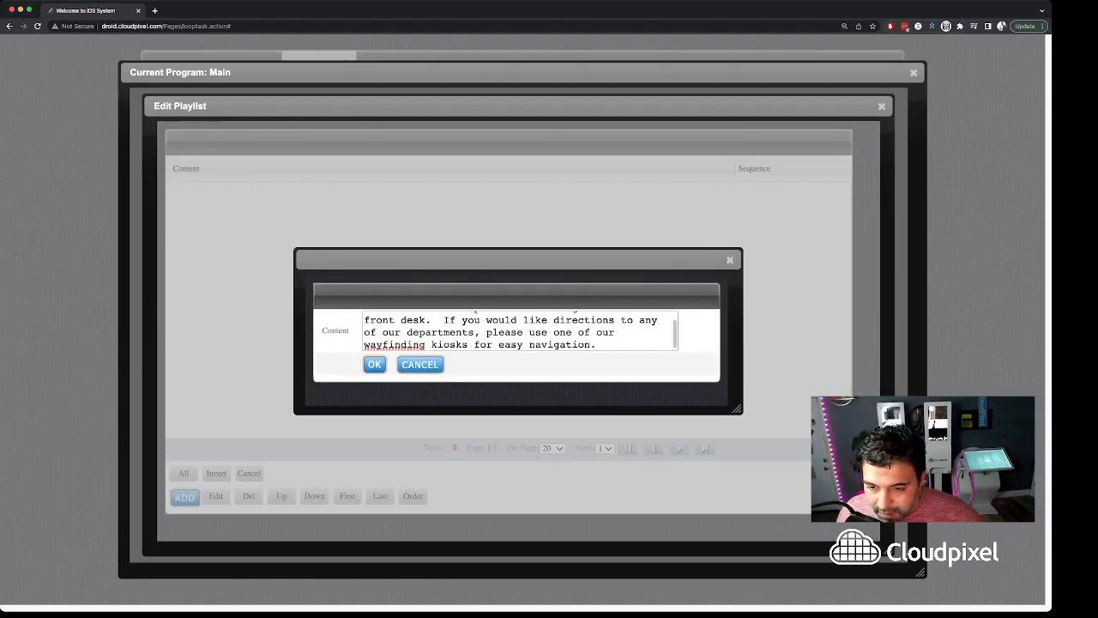
pyautogui.click(374, 365)
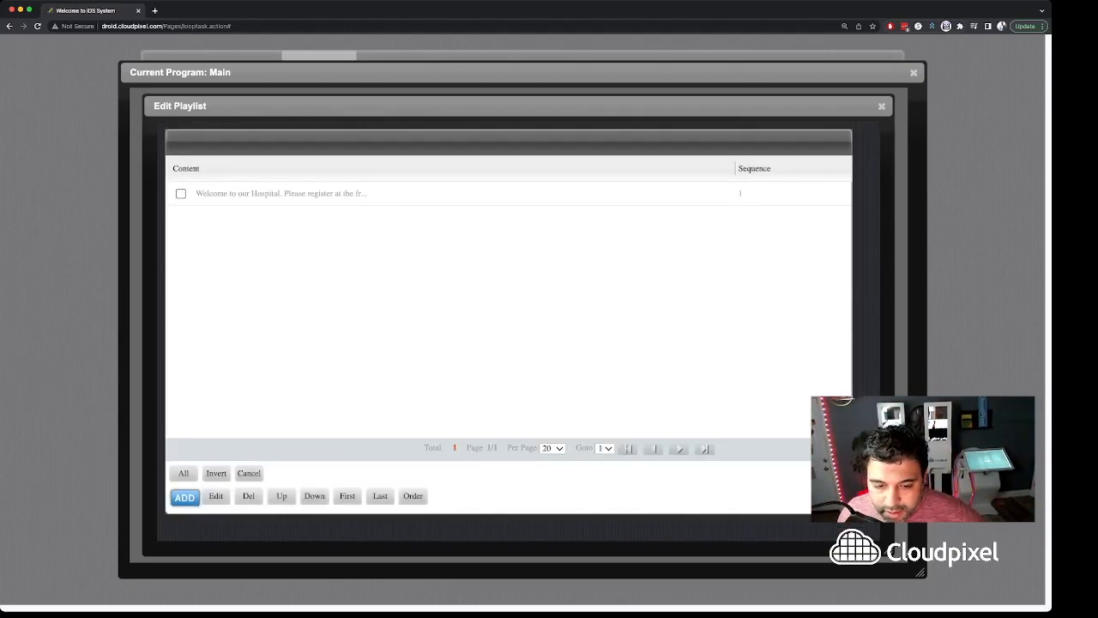
# Add the text playlist message "Covid Vaccinations are available on the first floor at room M1001. All adults over the age of 13 can be vaccinated for free"
pyautogui.click(184, 496)
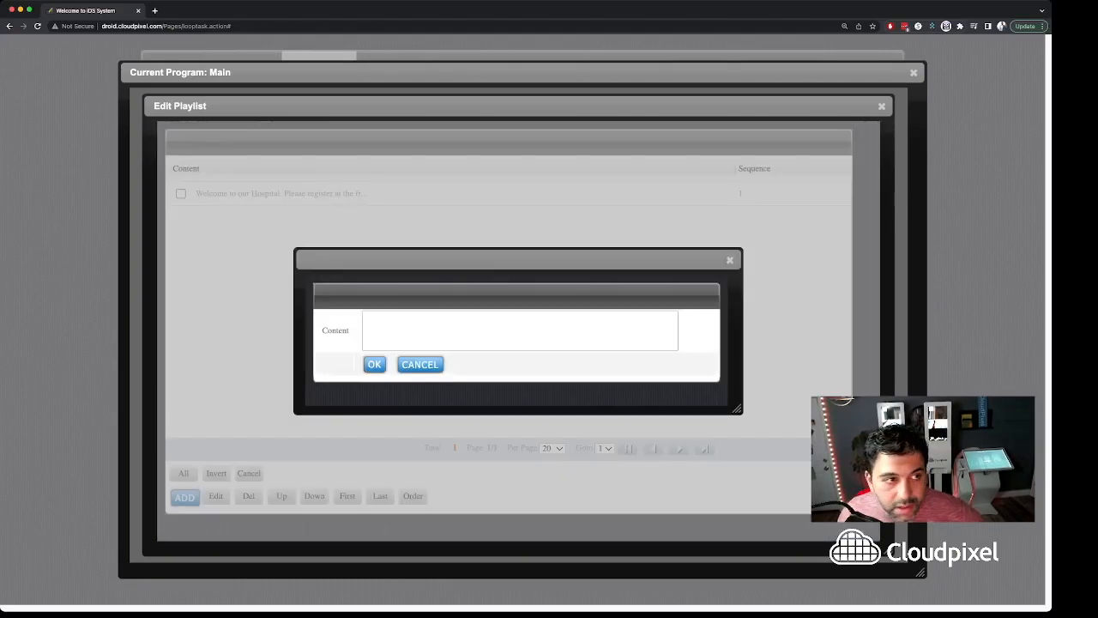
pyautogui.write('2. Covid Vaccinations are available on the first floor at room M1001.  All adults over the age of 13 can be vaccinated for free')
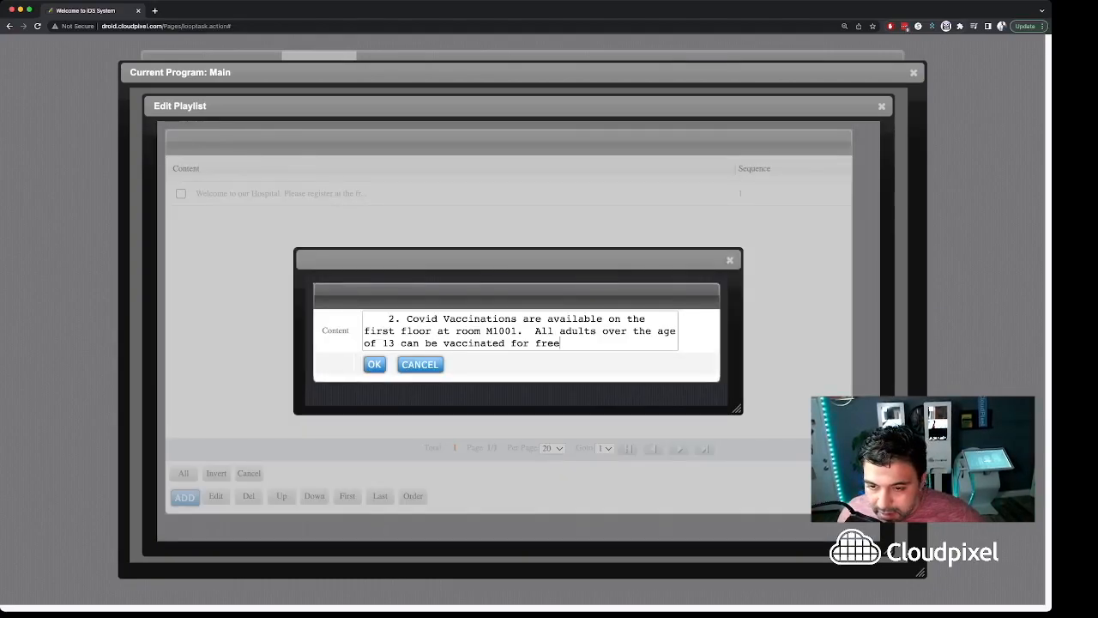
pyautogui.press('BackSpace')
pyautogui.press('BackSpace')
pyautogui.press('BackSpace')
pyautogui.press('BackSpace')
pyautogui.press('BackSpace')
pyautogui.press('BackSpace')
pyautogui.press('BackSpace')
pyautogui.click(374, 365)
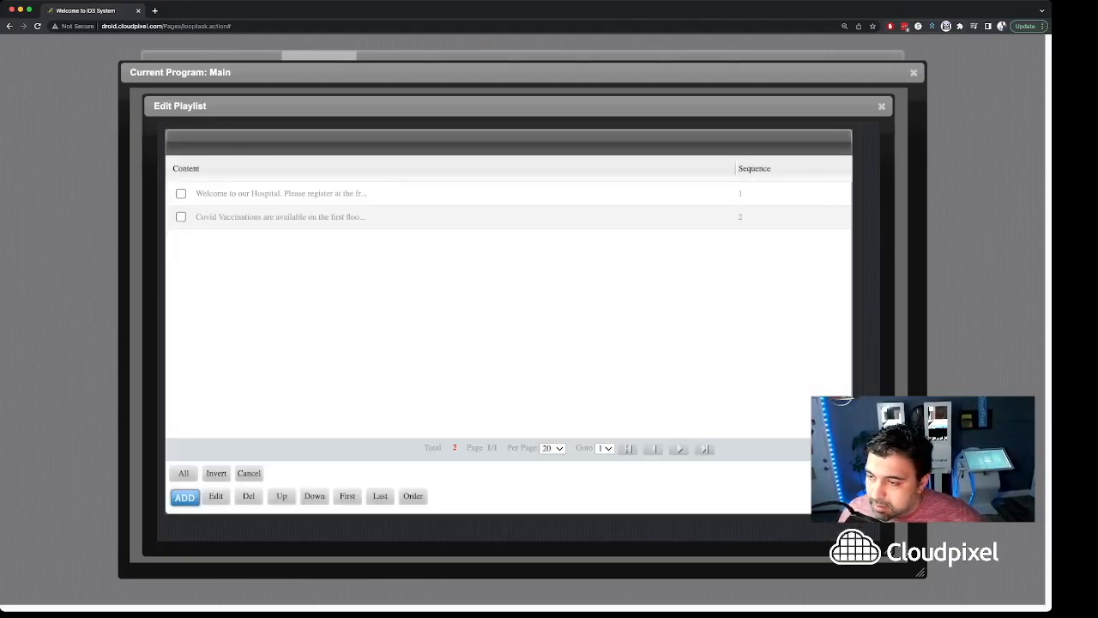
# Review the full content of the Covid Vaccinations message without changing it, and close the text playlist
pyautogui.click(181, 217)
pyautogui.click(181, 194)
pyautogui.click(181, 194)
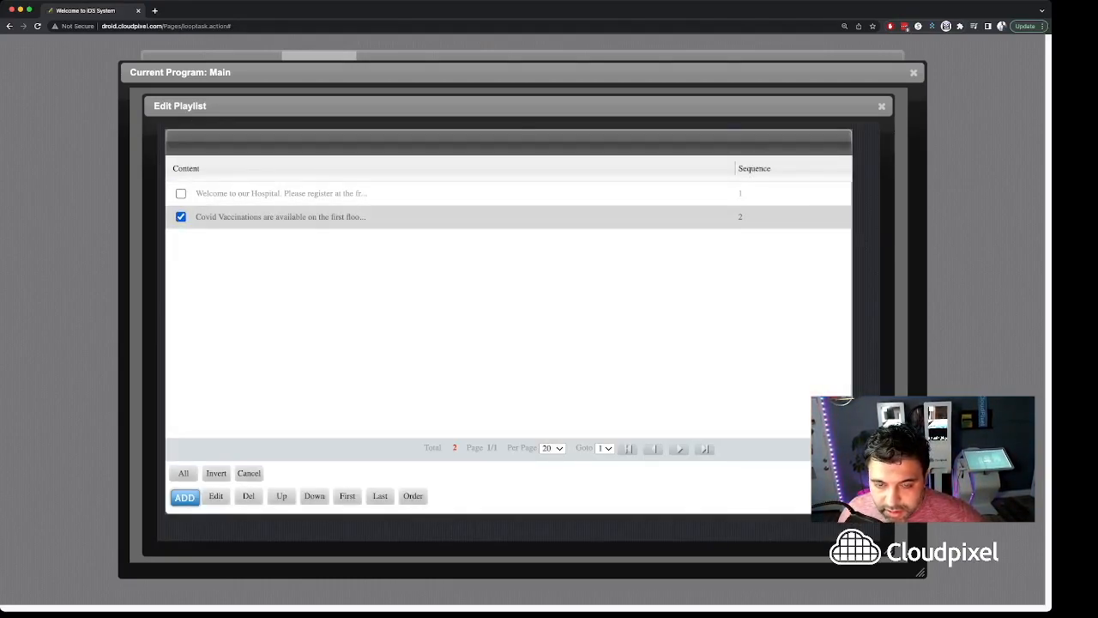
pyautogui.click(215, 496)
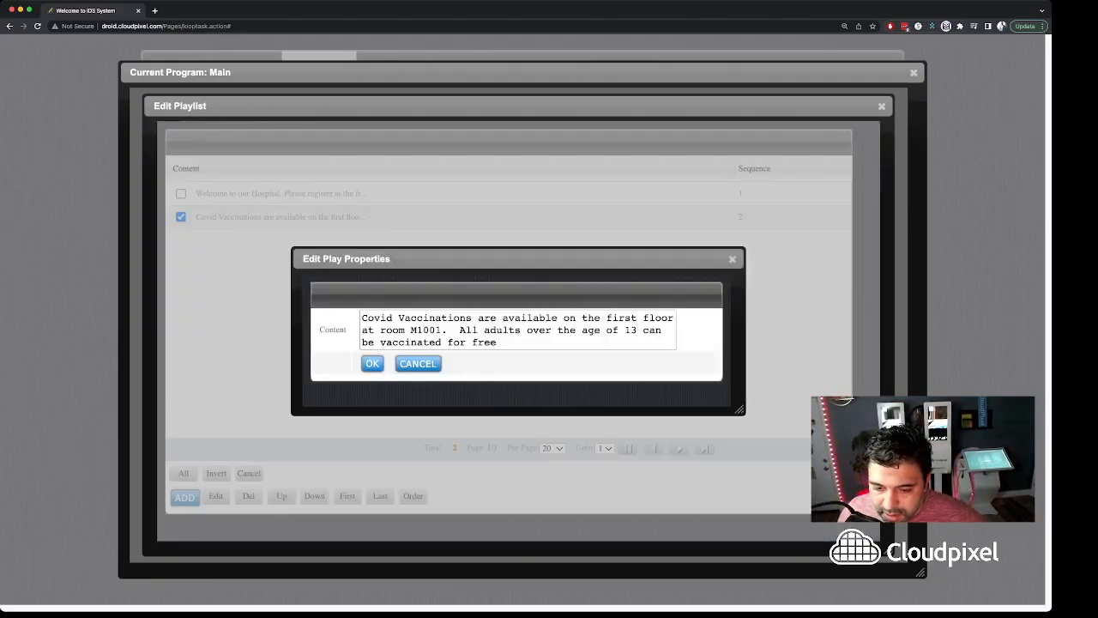
pyautogui.click(418, 363)
pyautogui.click(882, 106)
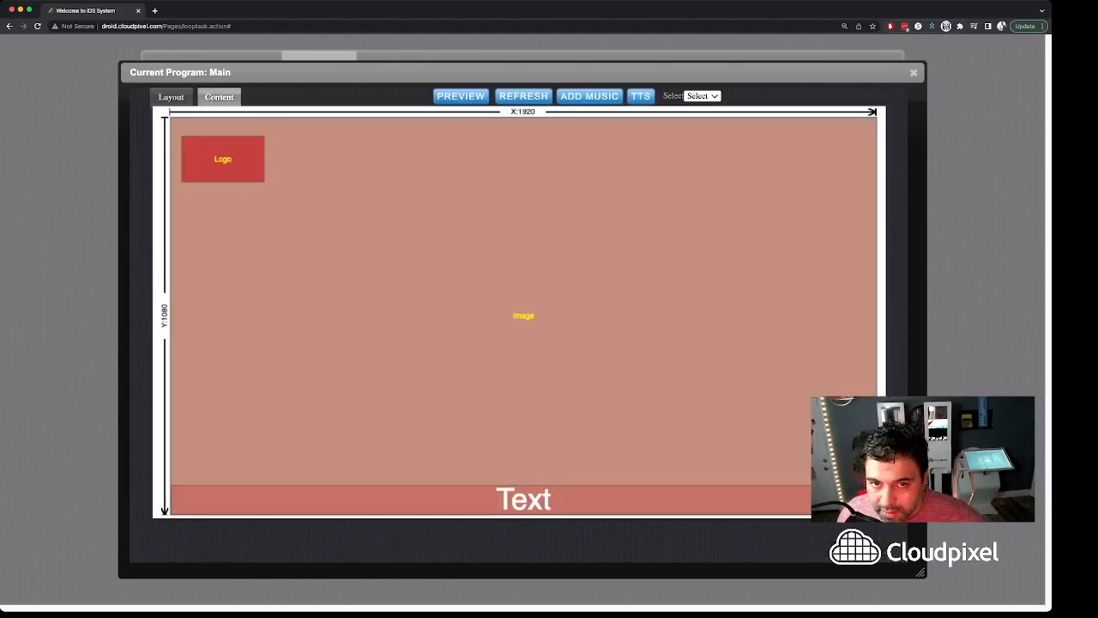
# Save the Main program's layout and preview the program with its images, logo and scrolling text
pyautogui.click(171, 97)
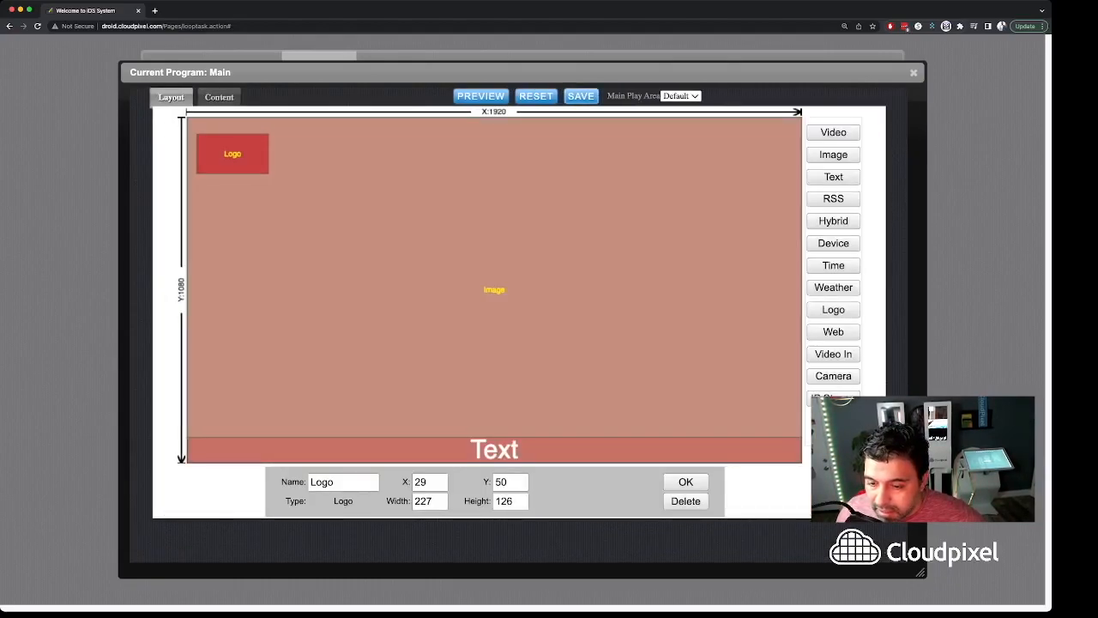
pyautogui.click(581, 96)
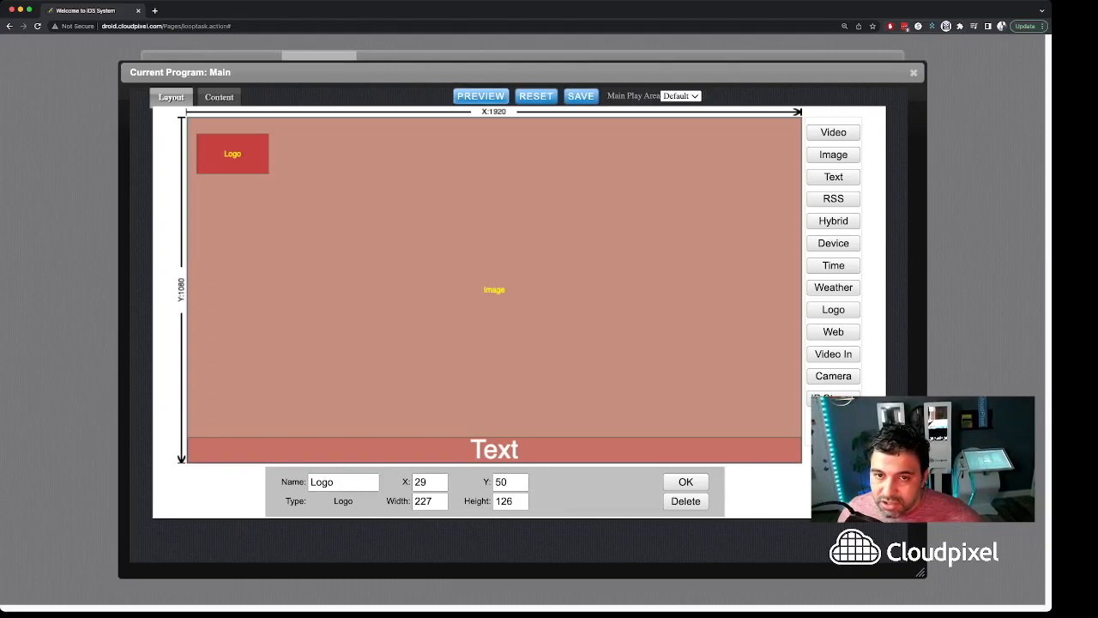
pyautogui.click(481, 96)
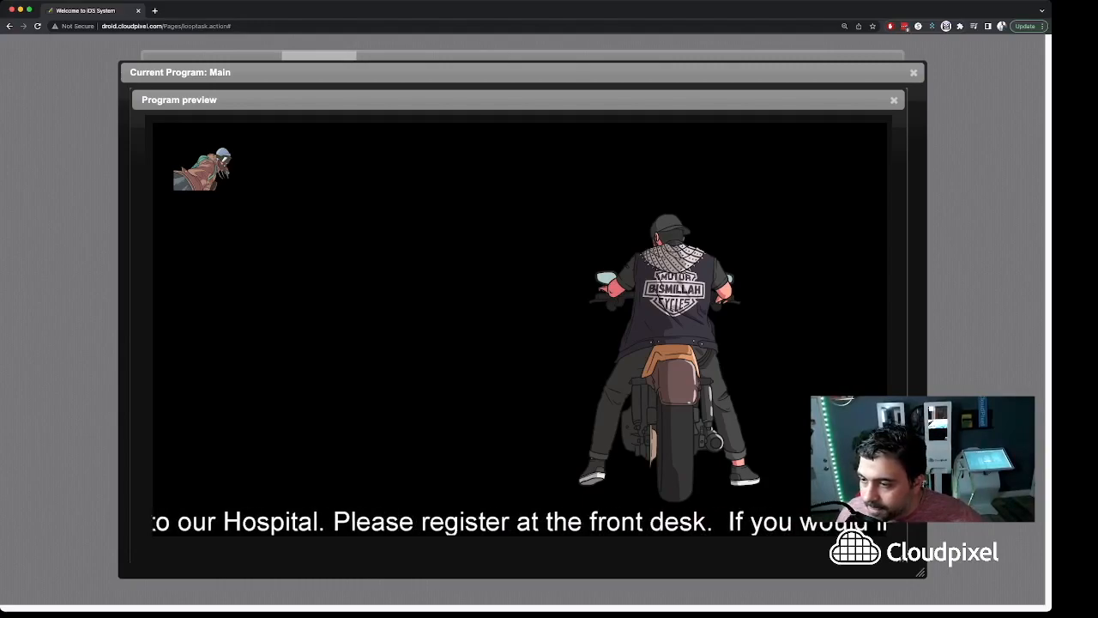
pyautogui.click(893, 99)
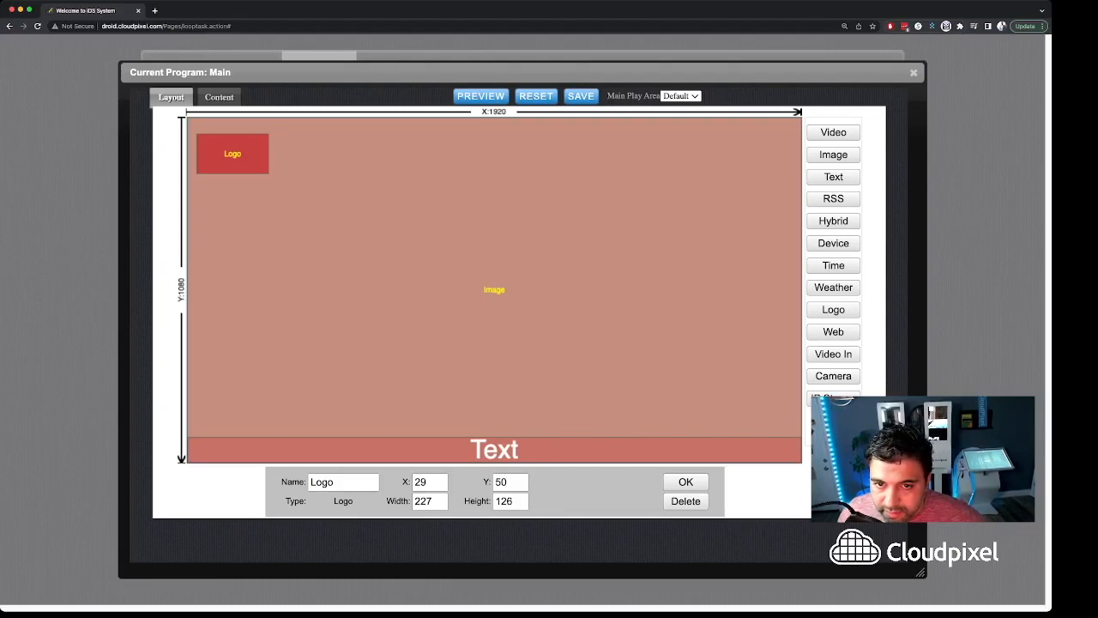
# Apply the text area's advanced settings with Right To Left direction and single-line Step to Left at speed 3, then save and close the layout
pyautogui.click(233, 154)
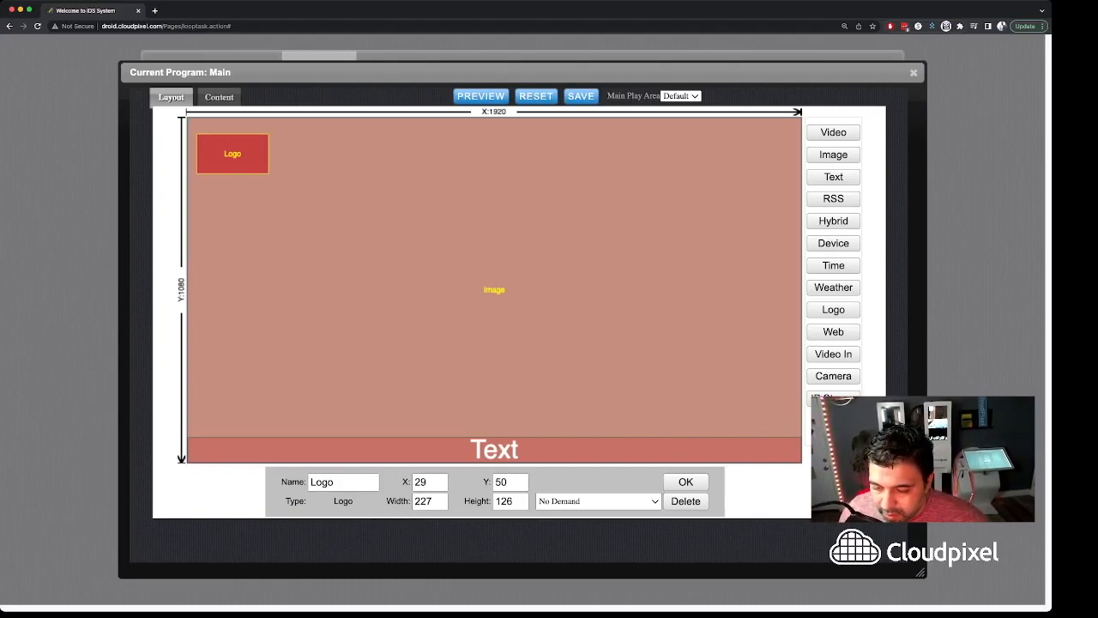
pyautogui.click(493, 289)
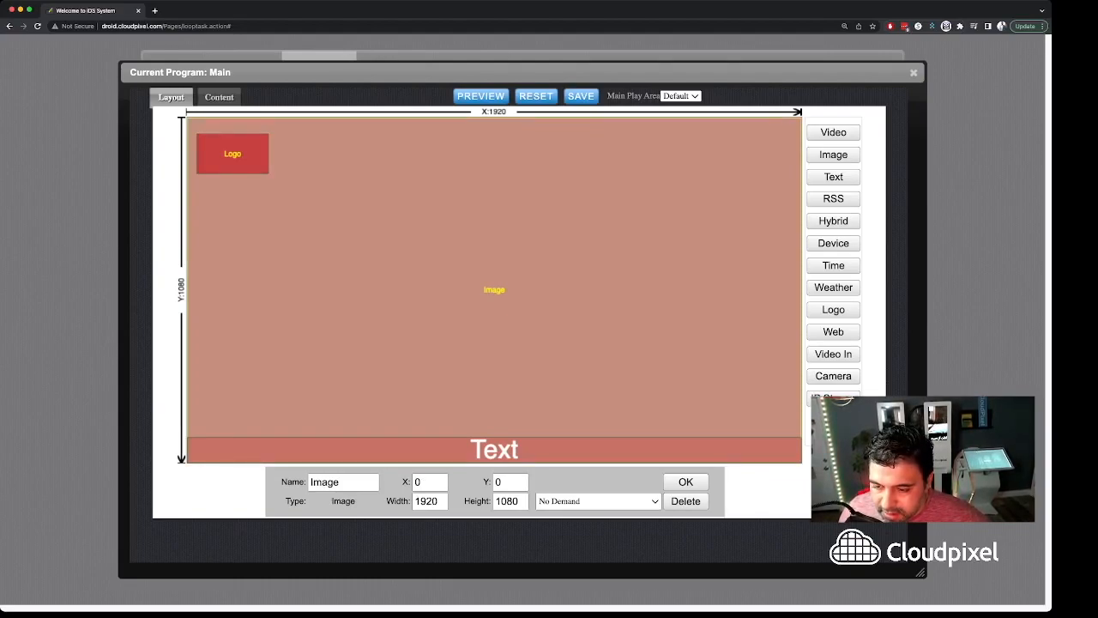
pyautogui.click(494, 450)
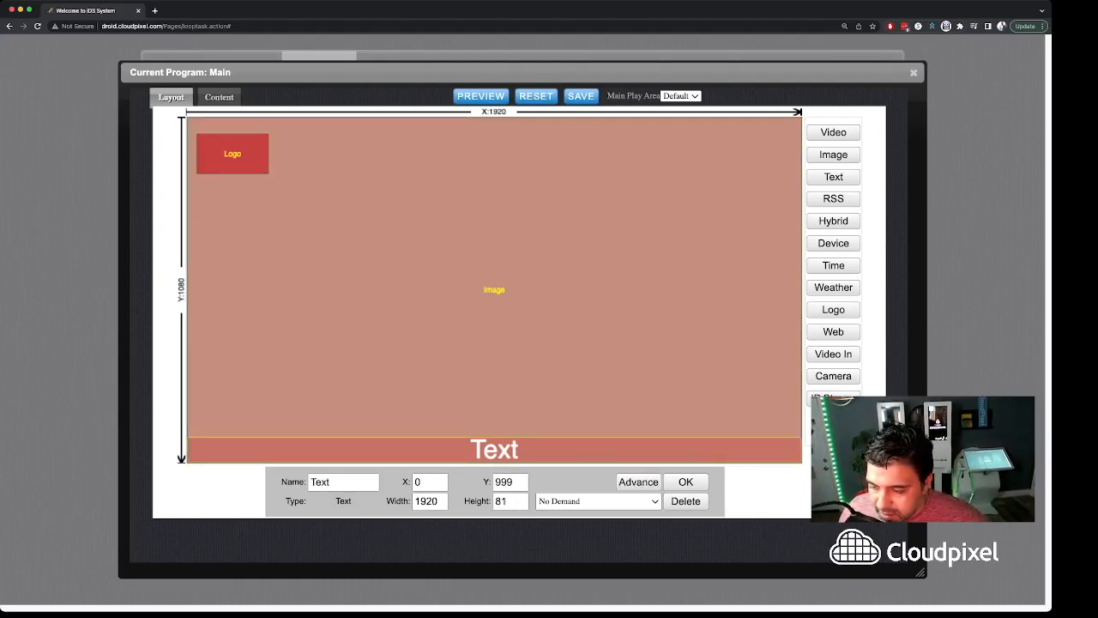
pyautogui.click(638, 482)
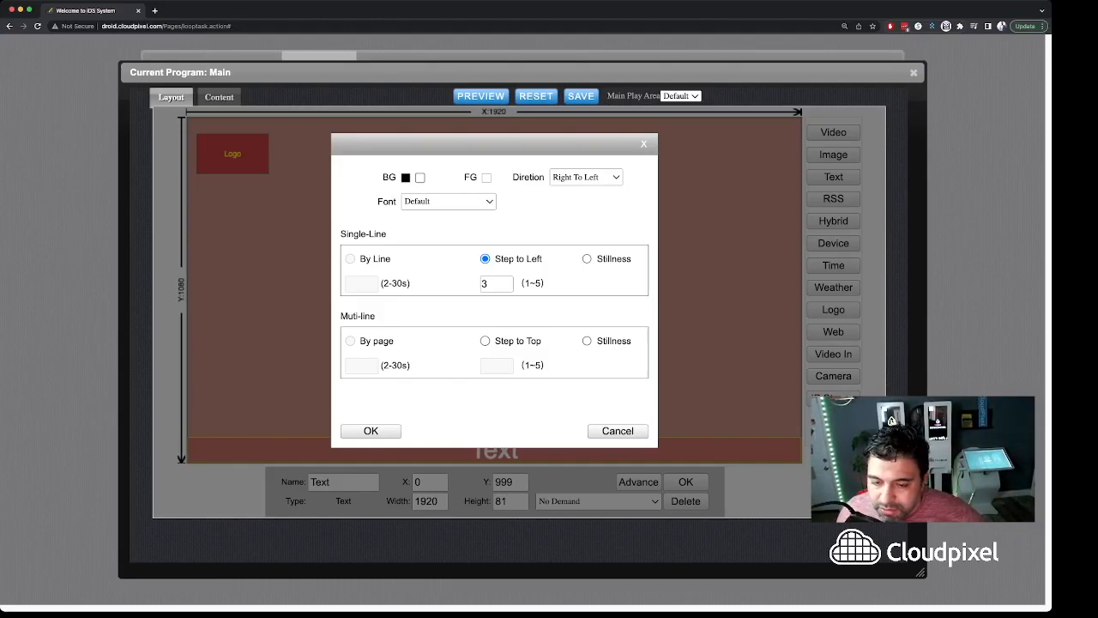
pyautogui.click(370, 430)
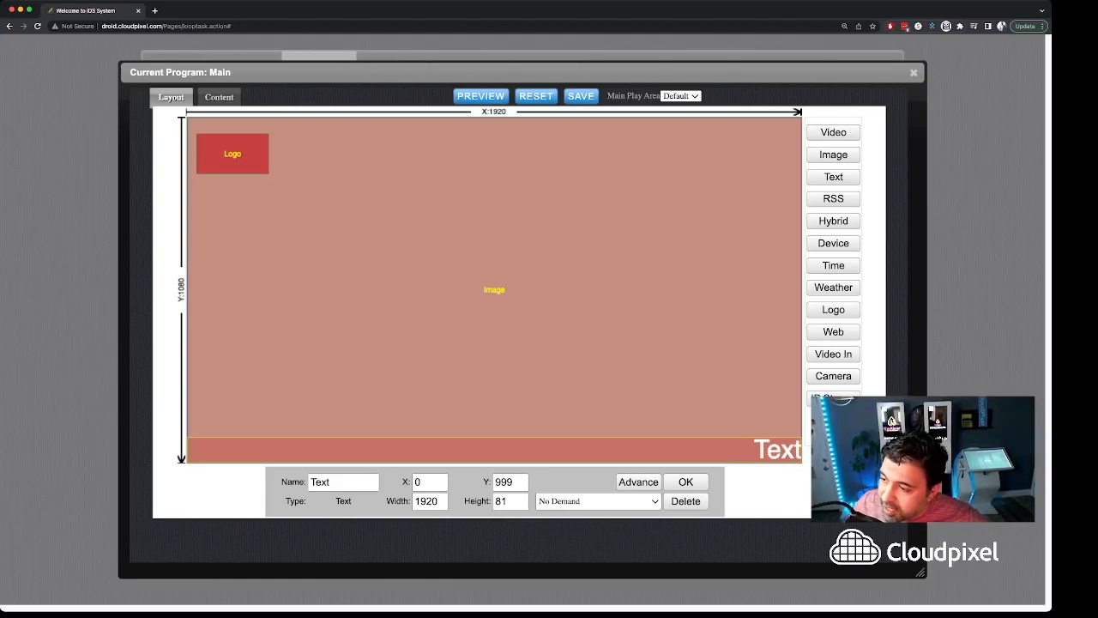
pyautogui.click(580, 95)
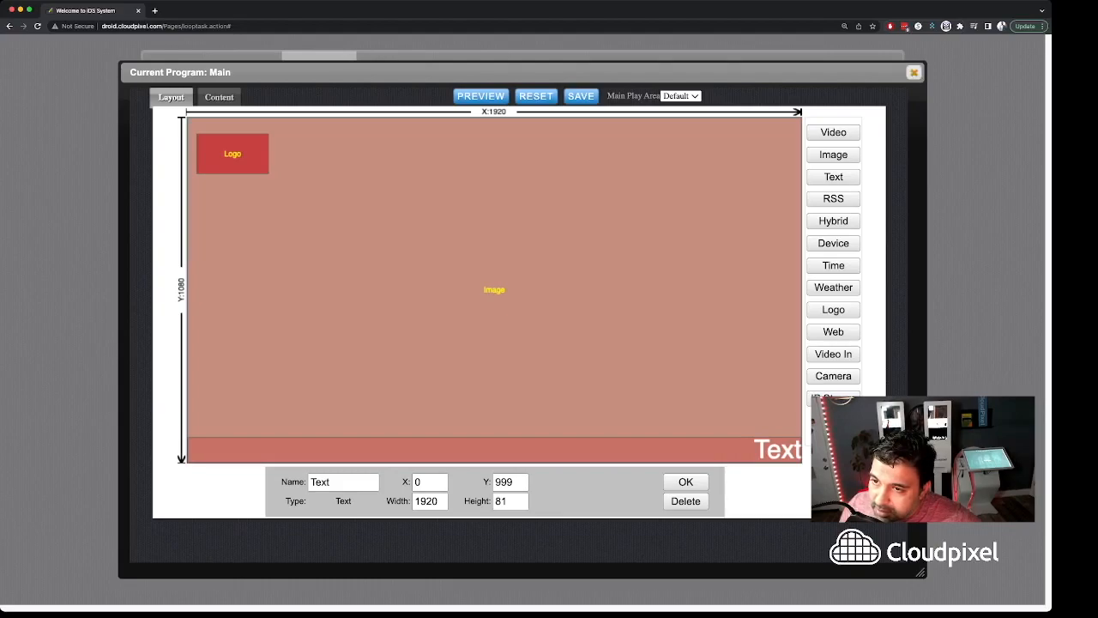
pyautogui.click(914, 72)
# Open and cancel the new program form, and switch the Main program to Pause and back to Play
pyautogui.click(324, 489)
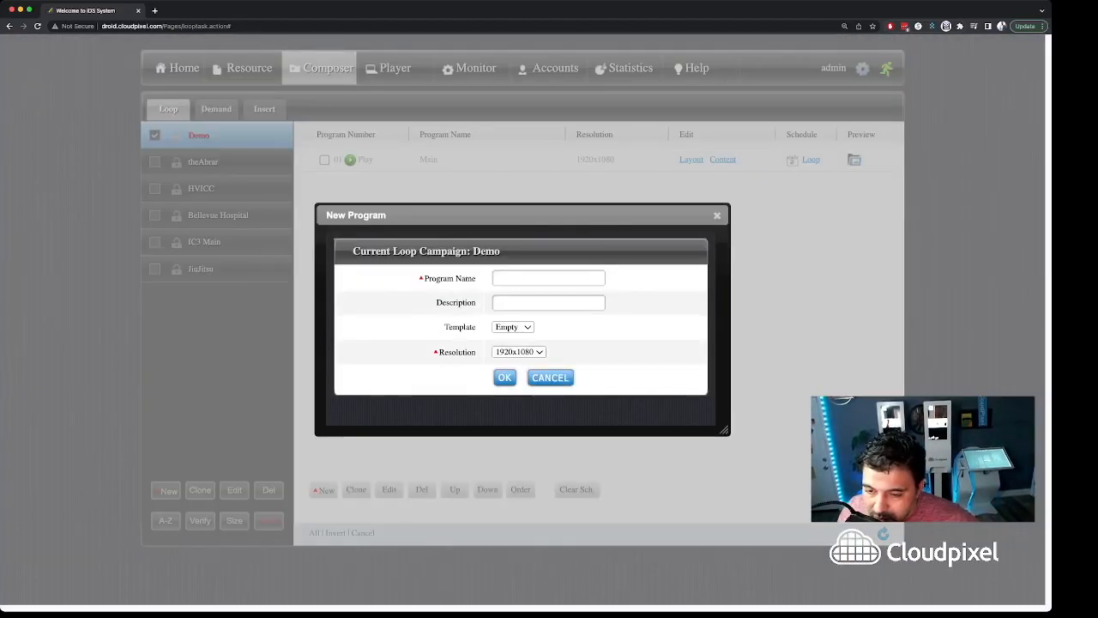
pyautogui.click(550, 377)
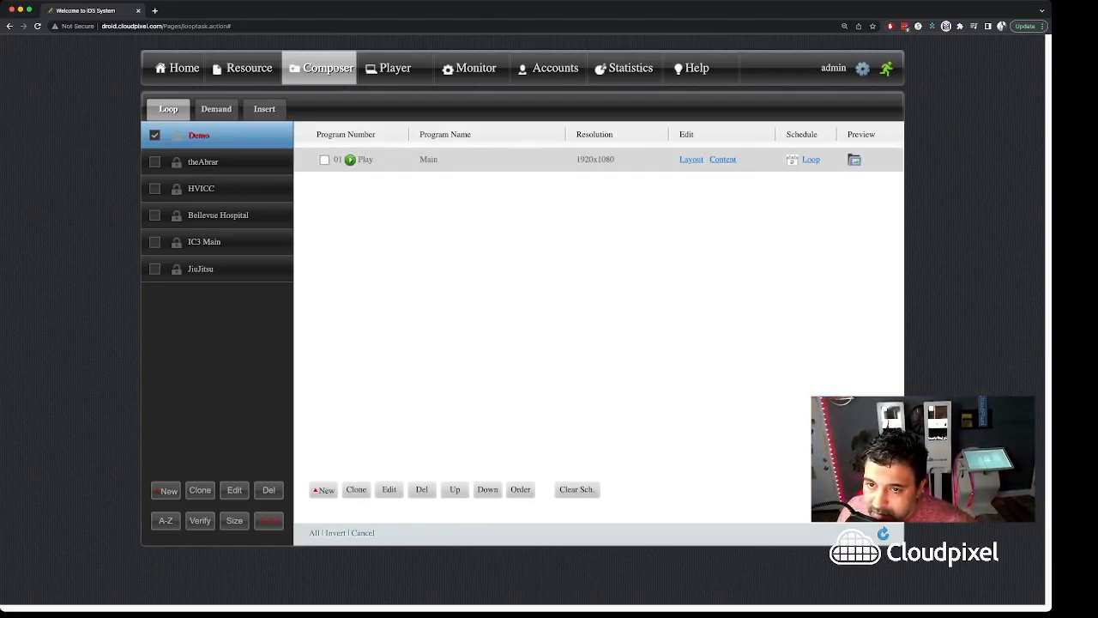
pyautogui.click(350, 160)
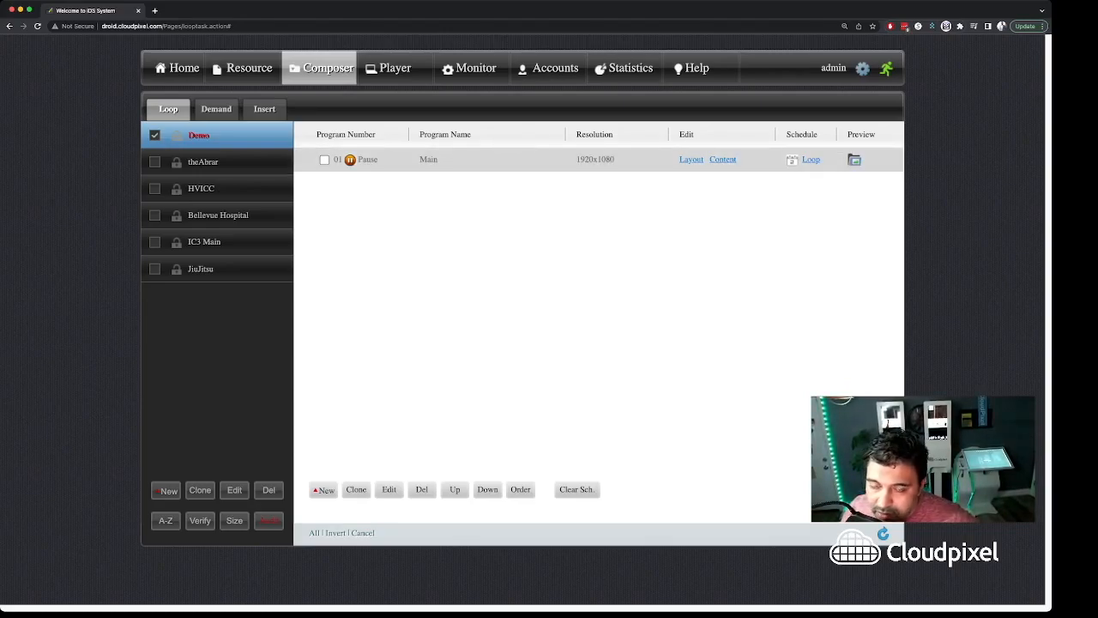
pyautogui.click(350, 159)
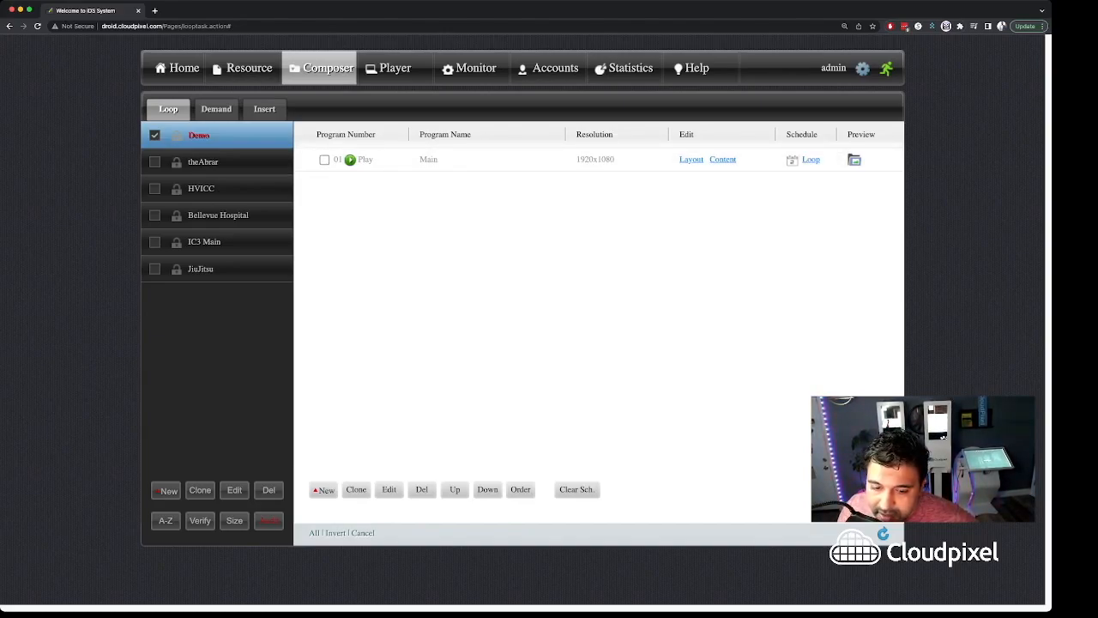
# Audit the Demo loop campaign and confirm the audit
pyautogui.click(268, 520)
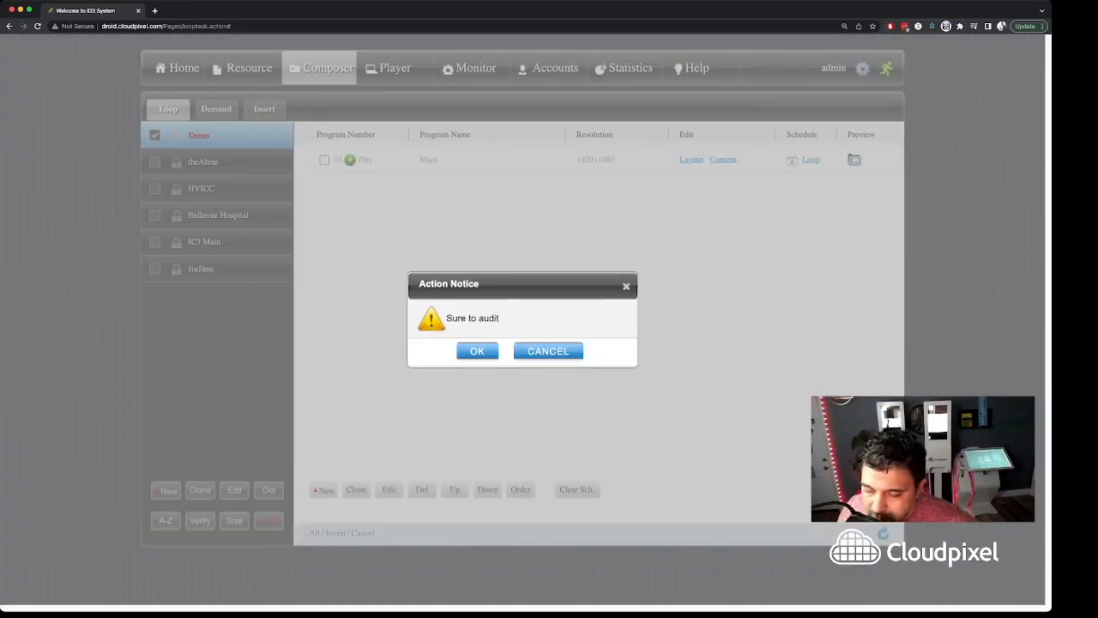
pyautogui.click(477, 351)
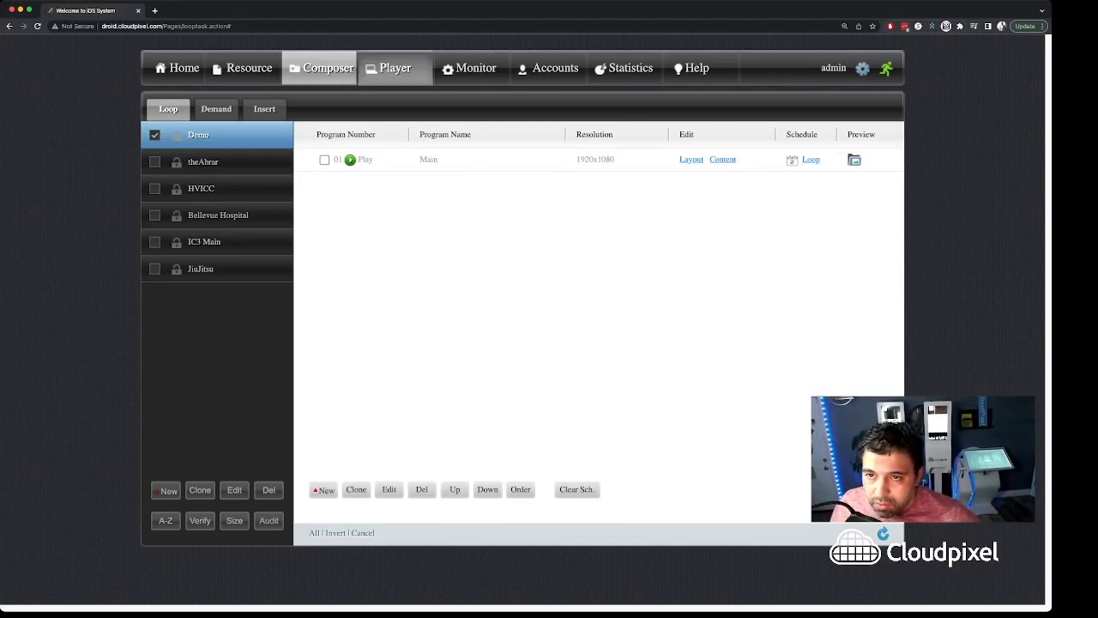
# Choose Demo as the loop campaign for the player theAbrar 2, and close the campaign assignment without binding it
pyautogui.click(395, 68)
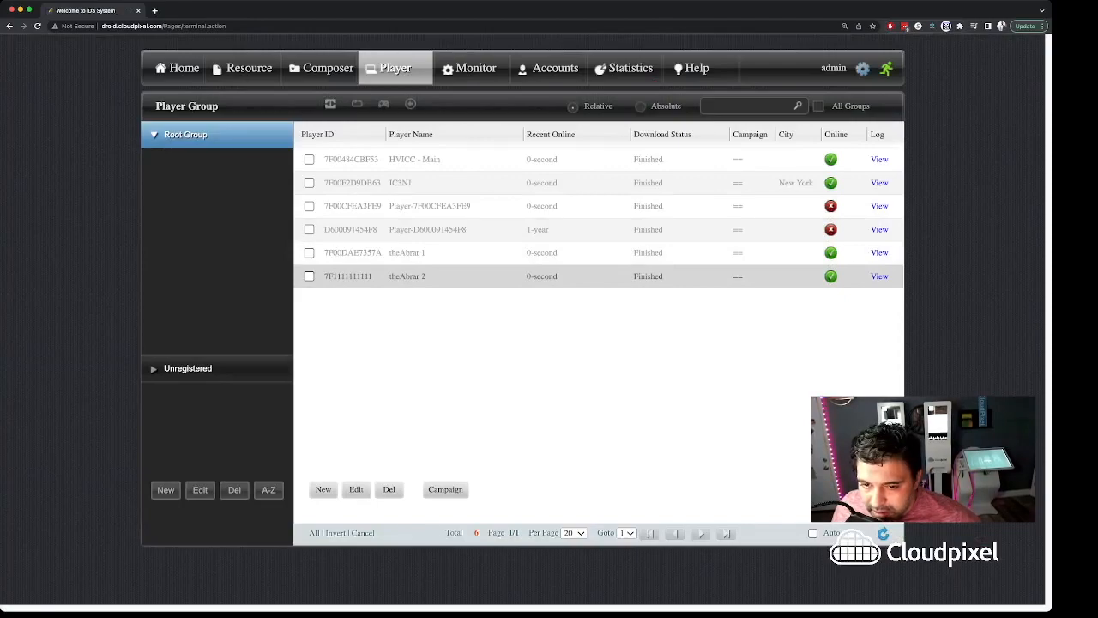
pyautogui.click(309, 276)
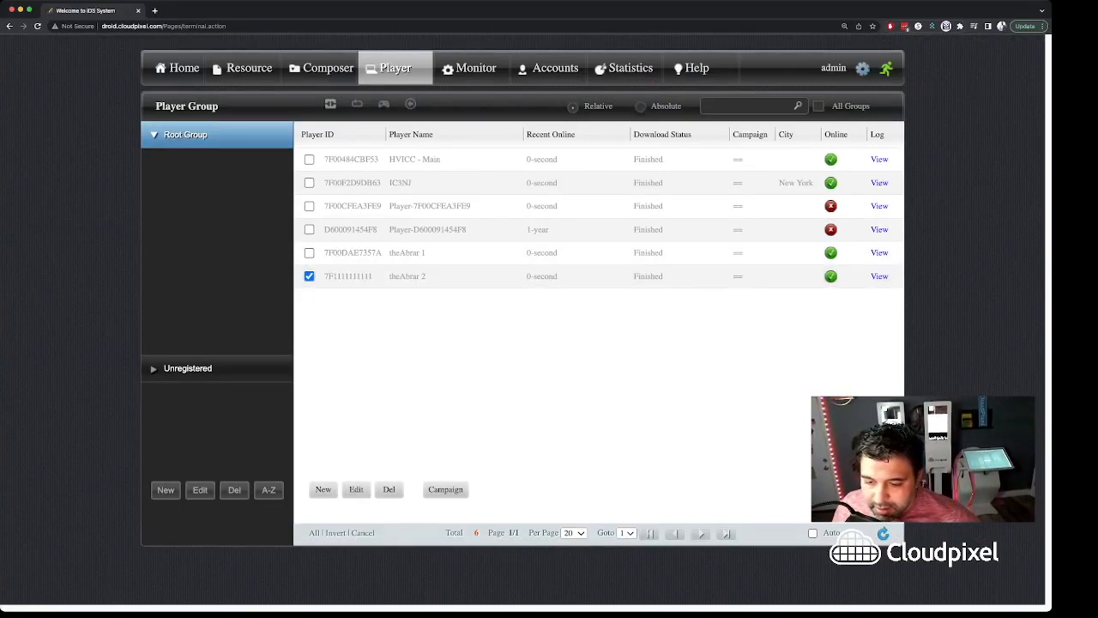
pyautogui.click(445, 489)
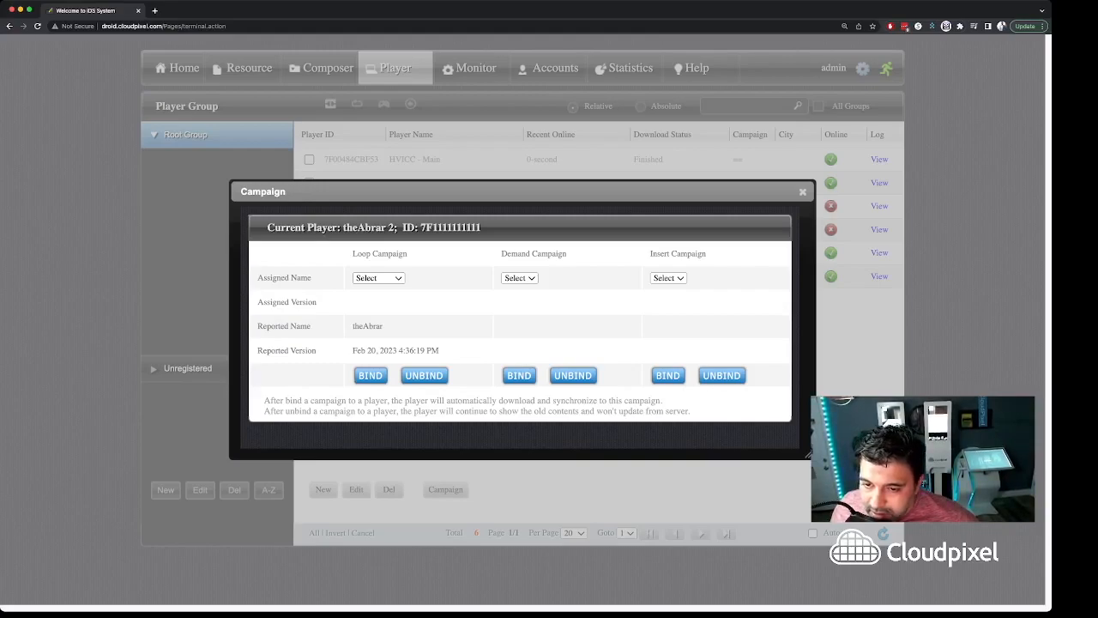
pyautogui.click(369, 290)
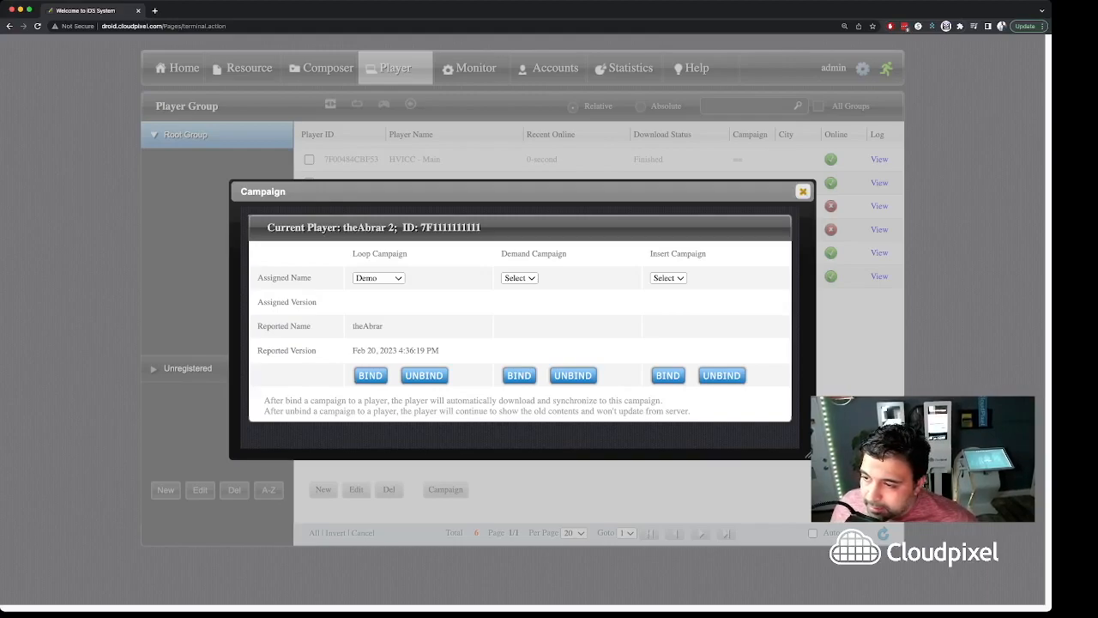
pyautogui.click(802, 190)
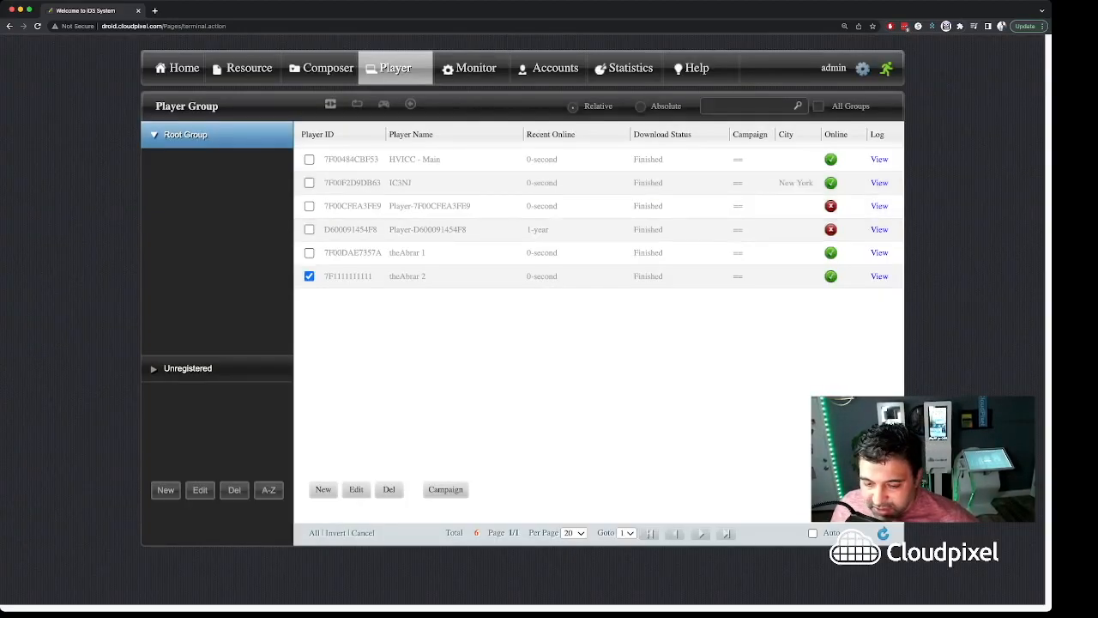